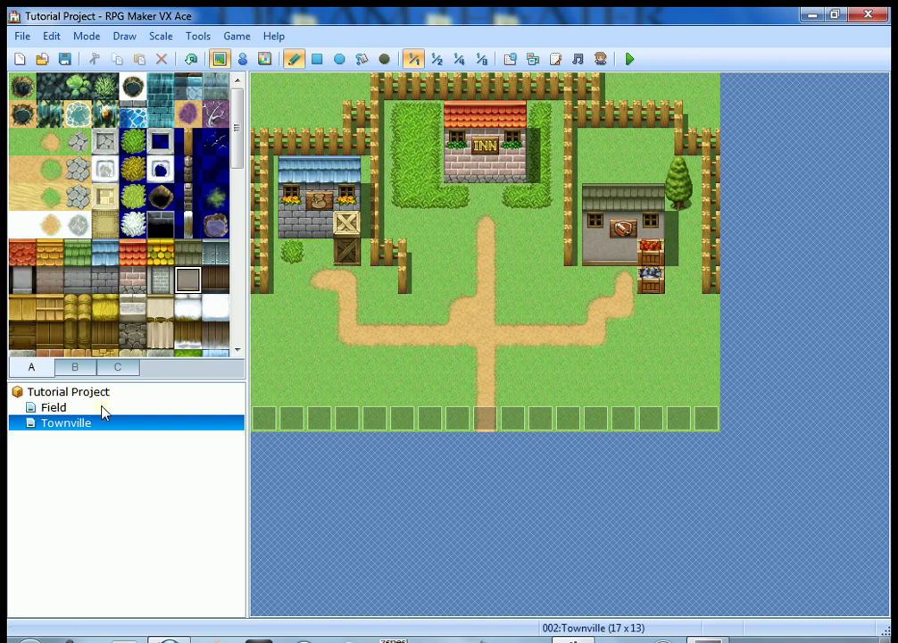
- Select the black Entrance tile from tileset tab B
click(75, 367)
mouse_move(238, 140)
mouse_down()
mouse_move(238, 220)
mouse_move(240, 156)
mouse_up()
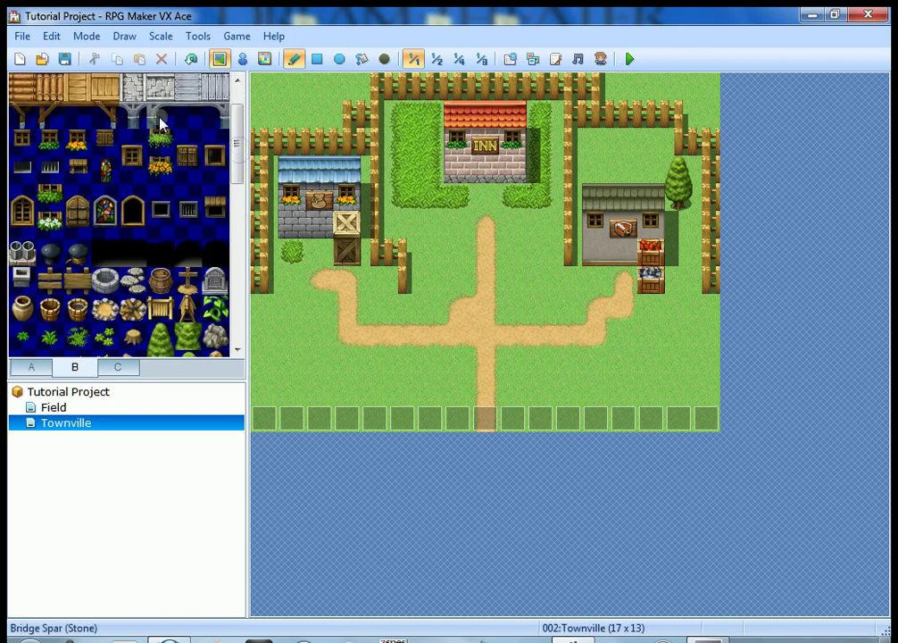
scroll(234, 128, down, 3)
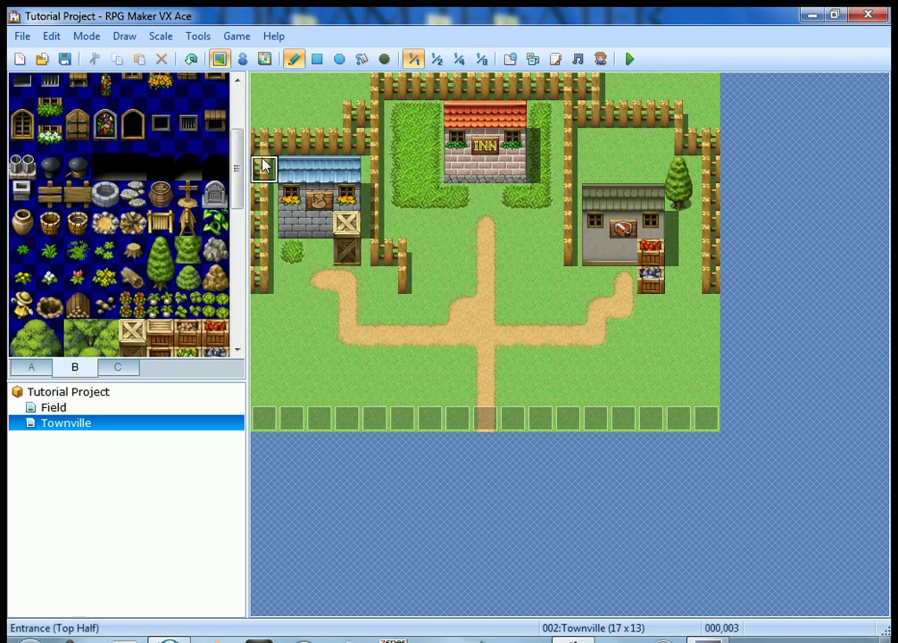
scroll(243, 164, up, 2)
scroll(243, 159, up, 2)
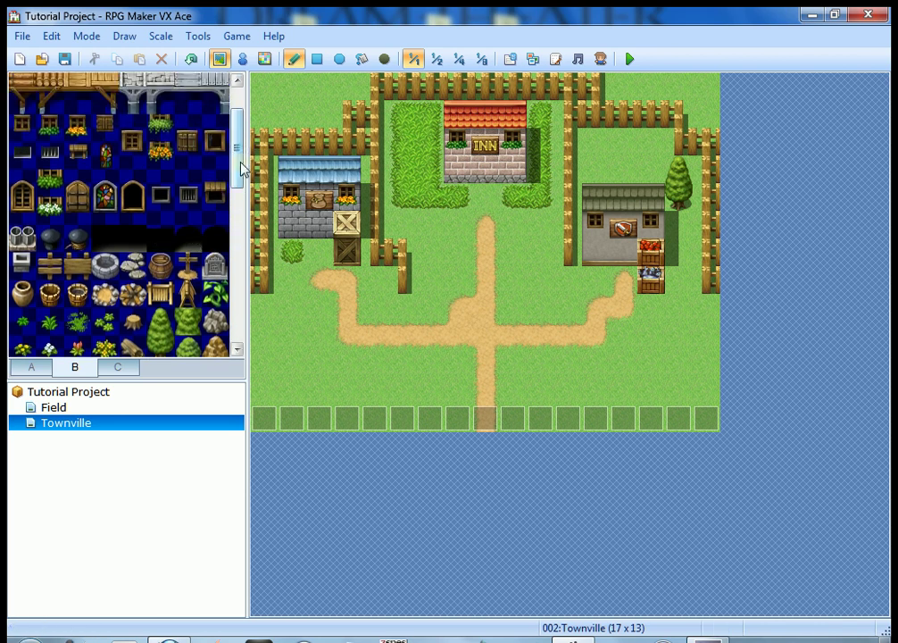
scroll(237, 134, up, 2)
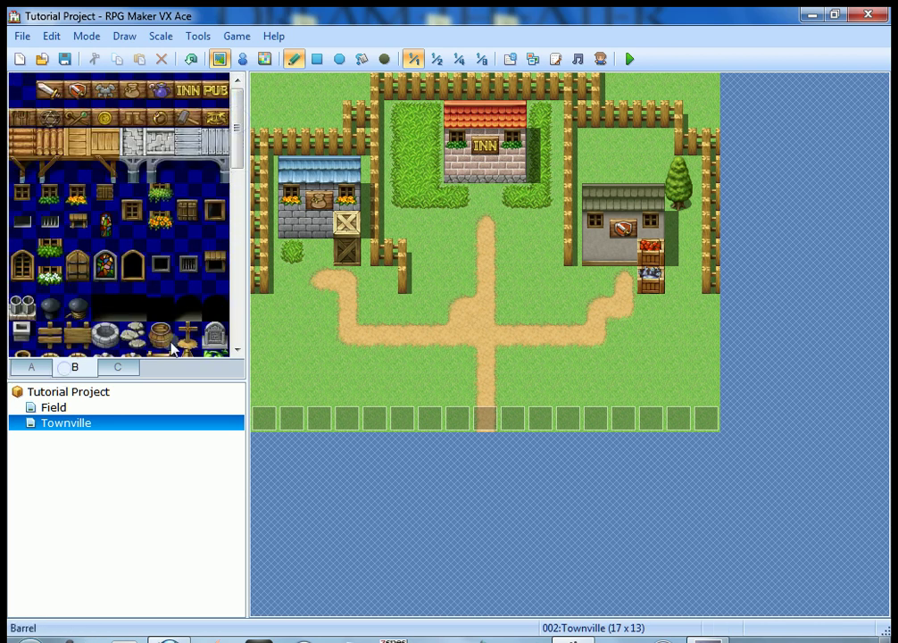
drag(101, 310, 223, 310)
click(104, 308)
click(132, 308)
click(187, 308)
click(211, 310)
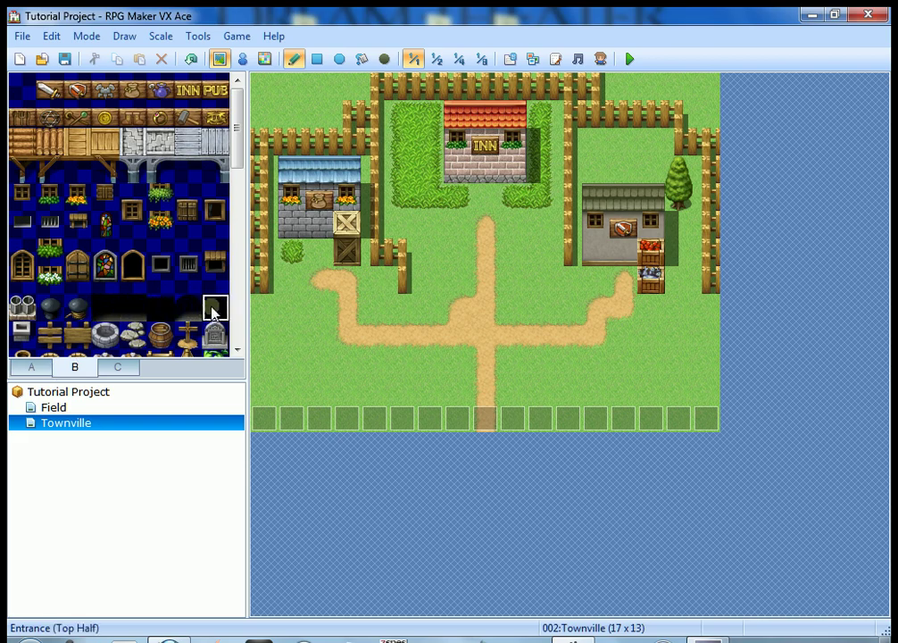
click(129, 317)
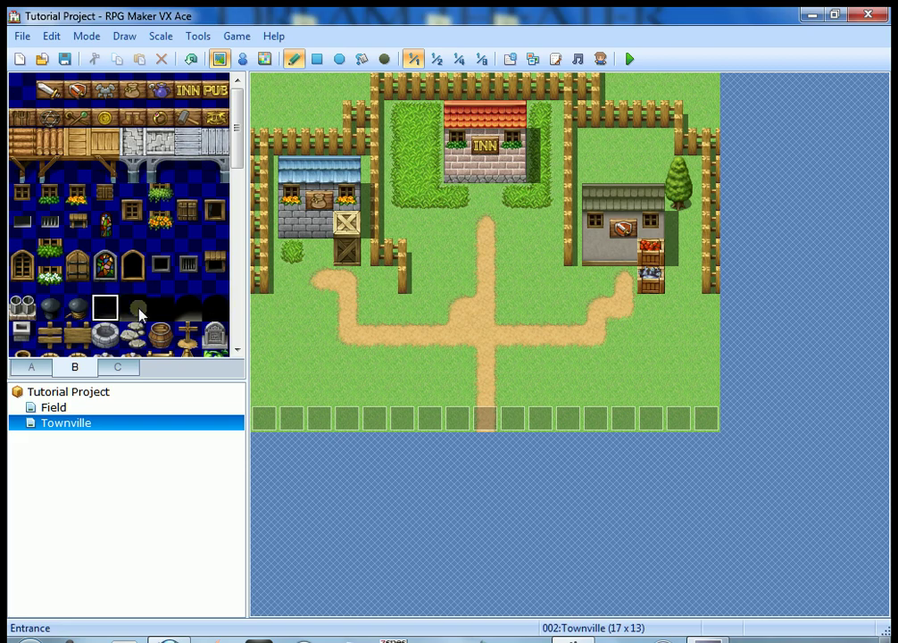
- Paint the entrance tile onto the blue house, INN and shop doors
click(320, 226)
click(484, 169)
click(625, 254)
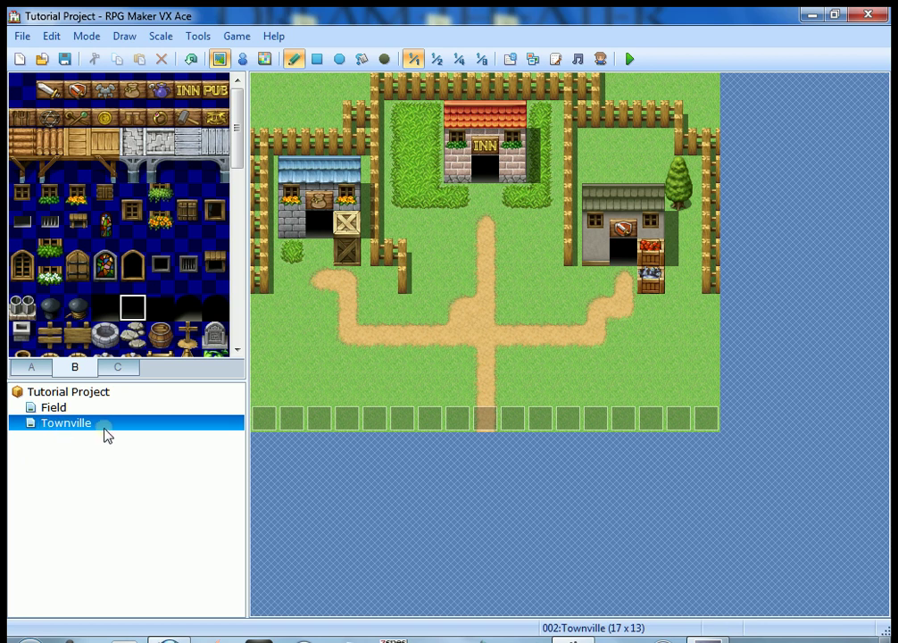
- Add a new map named 'Inn' under Townville using the 003:Interior tileset
right_click(106, 435)
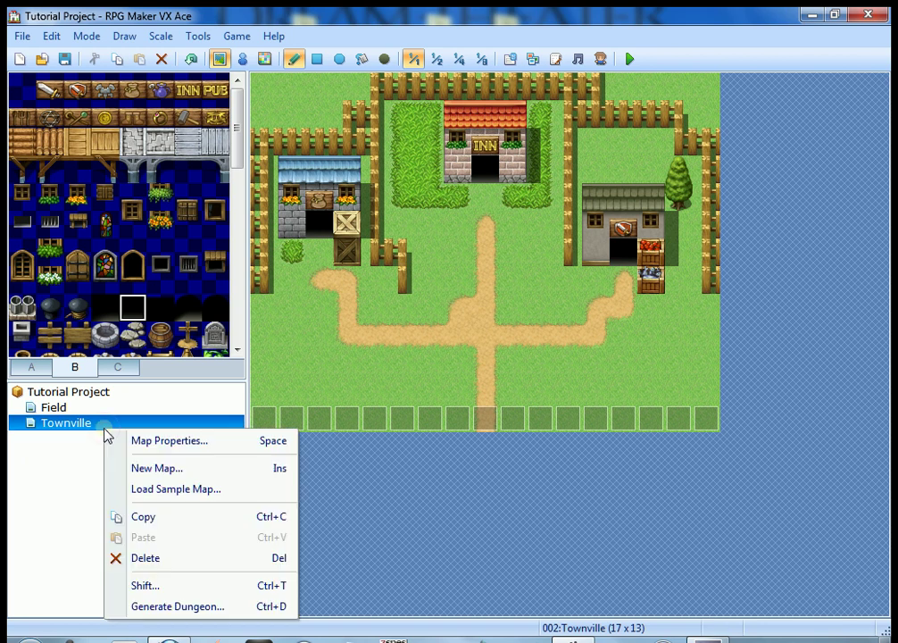
click(161, 468)
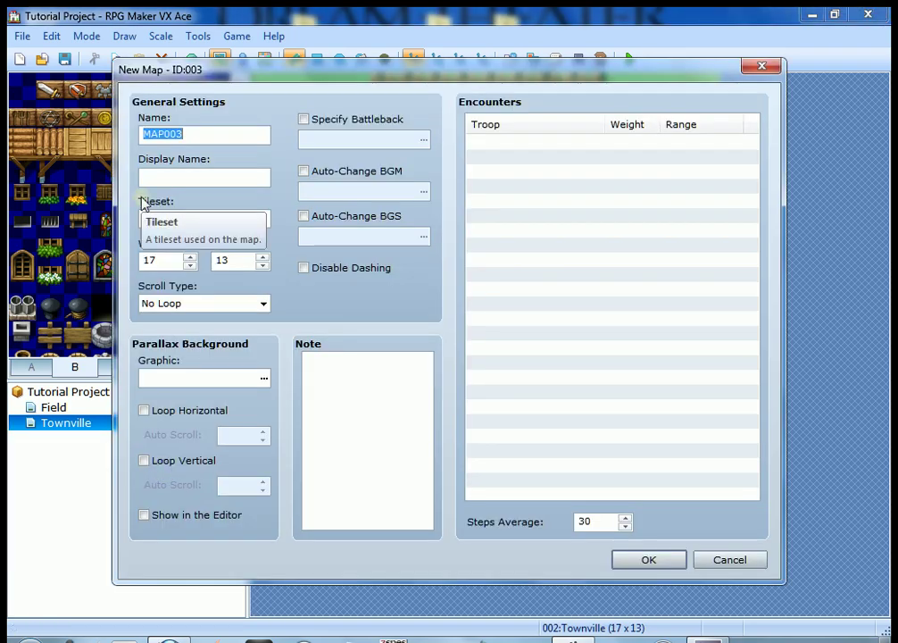
text(Inn)
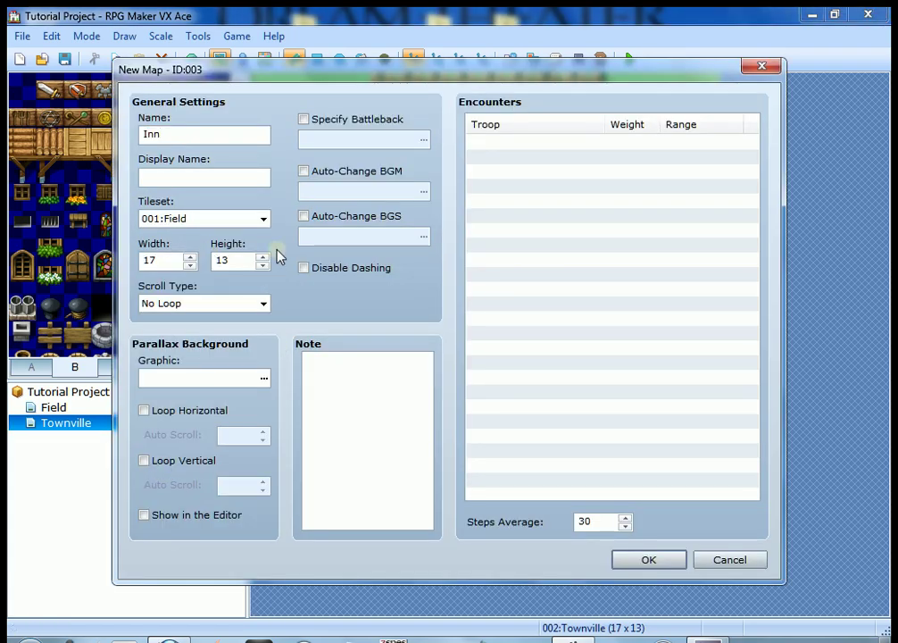
click(264, 221)
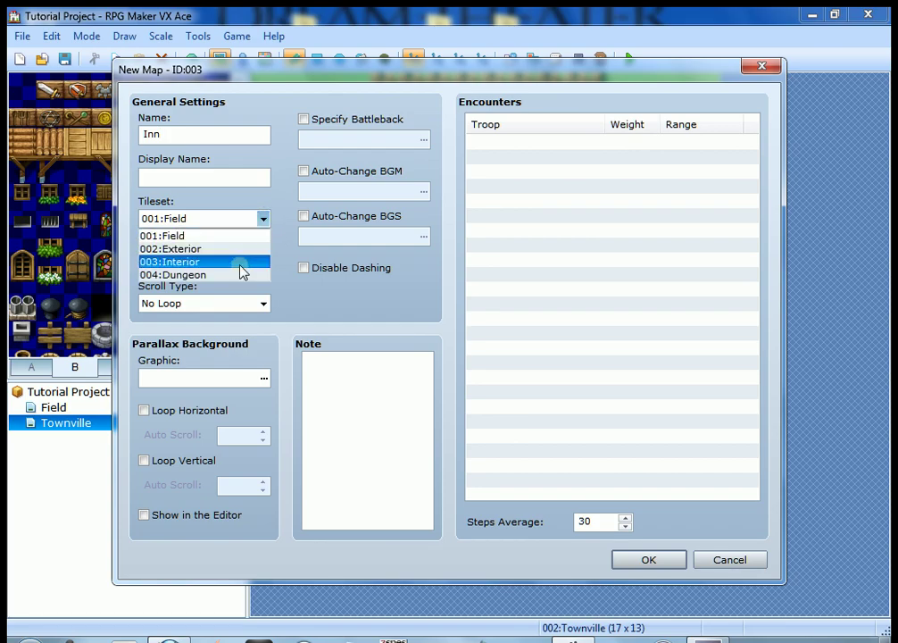
click(236, 262)
click(283, 288)
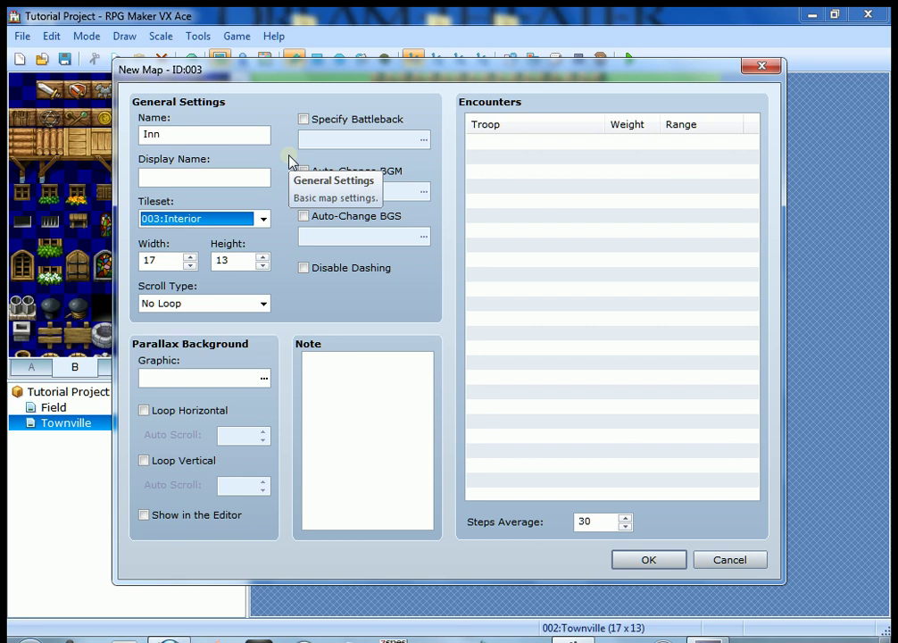
click(675, 561)
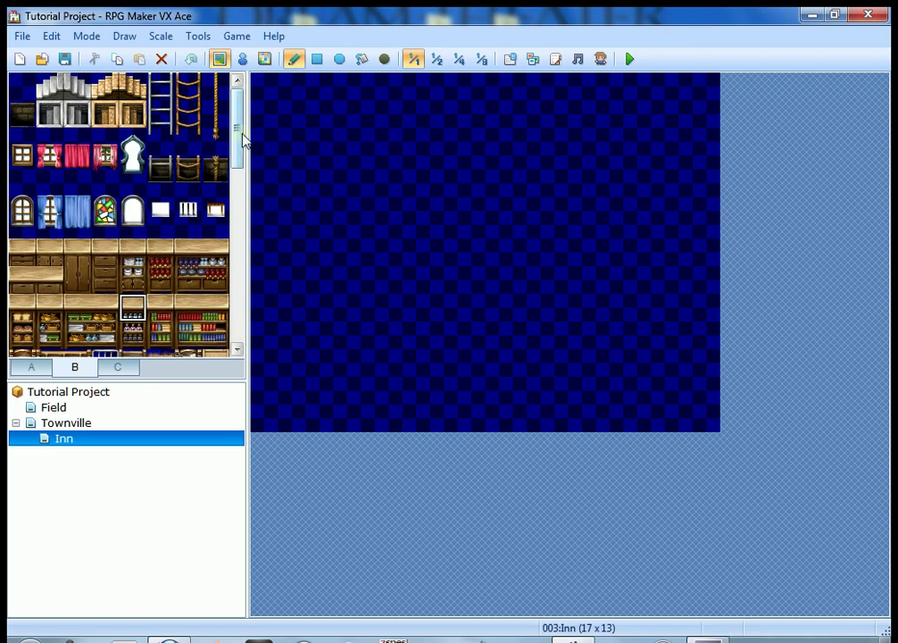
- On tileset tab A, compare the wood tiles and select the Wall (Wood) tile
mouse_move(243, 133)
mouse_down()
mouse_move(239, 209)
mouse_move(243, 122)
mouse_up()
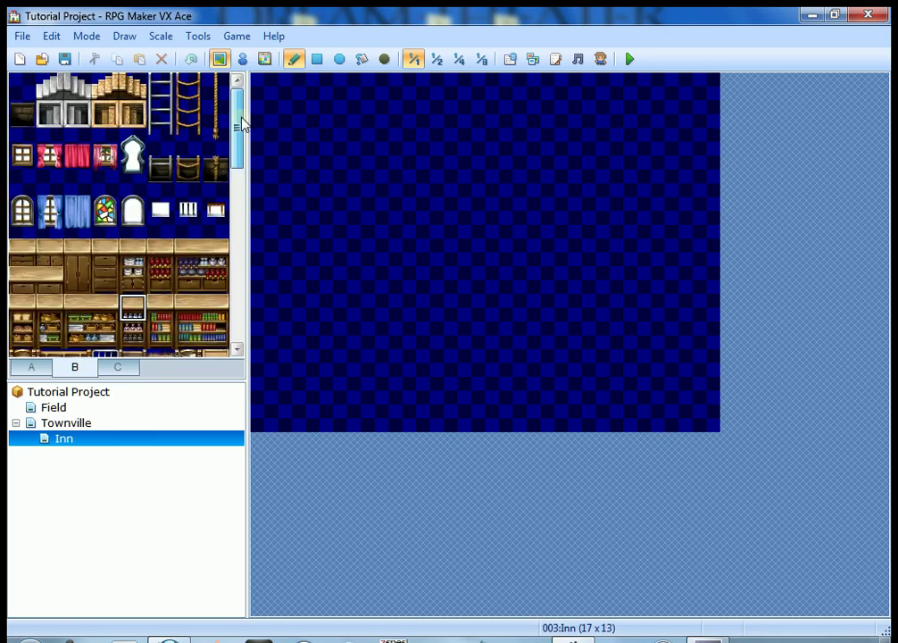
click(31, 370)
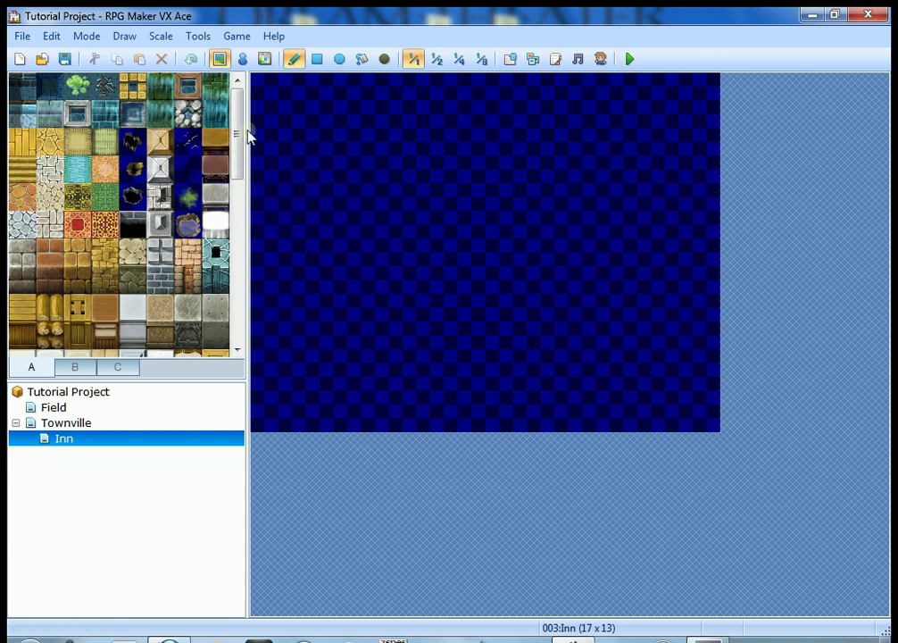
drag(234, 133, 255, 104)
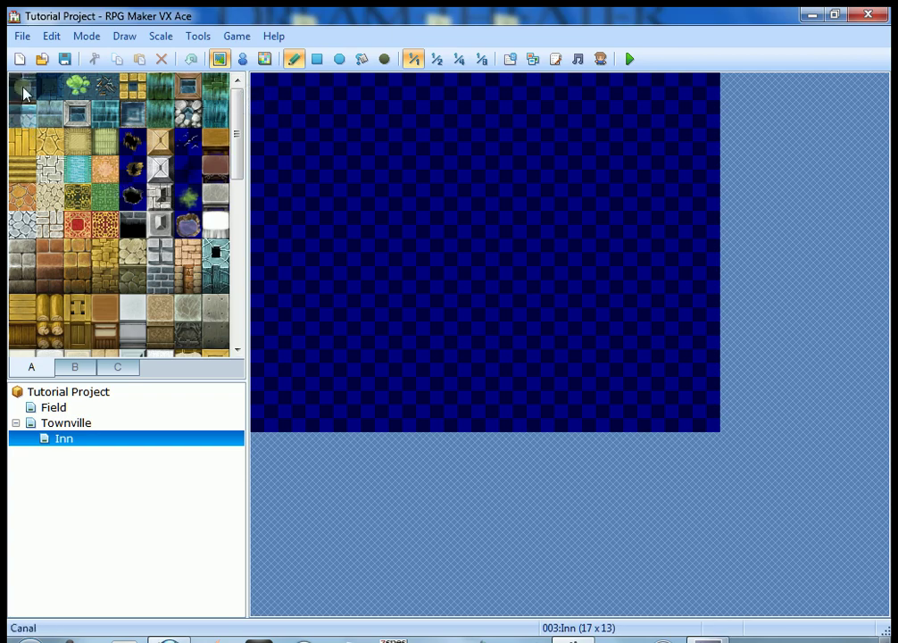
click(21, 309)
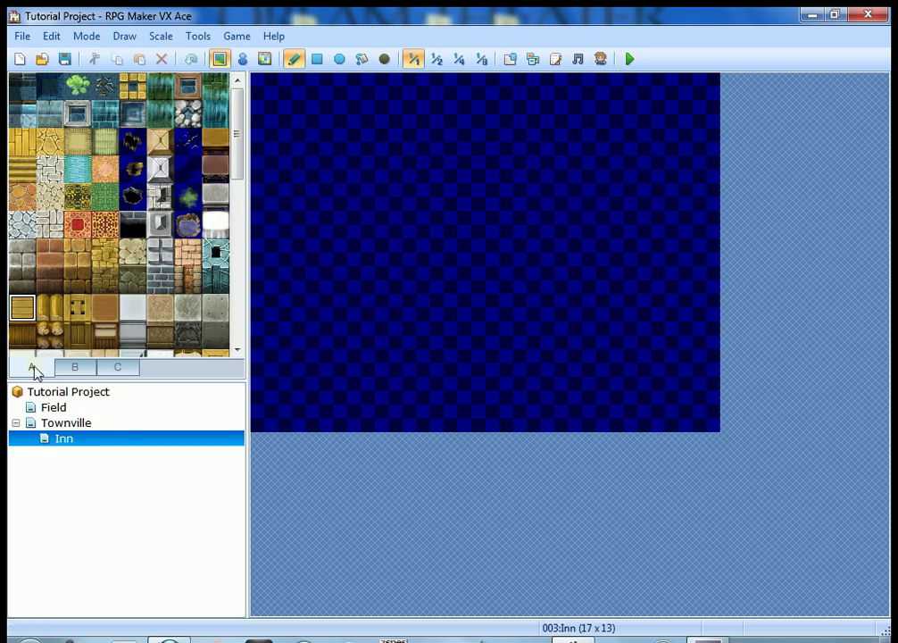
click(32, 332)
click(24, 311)
click(24, 334)
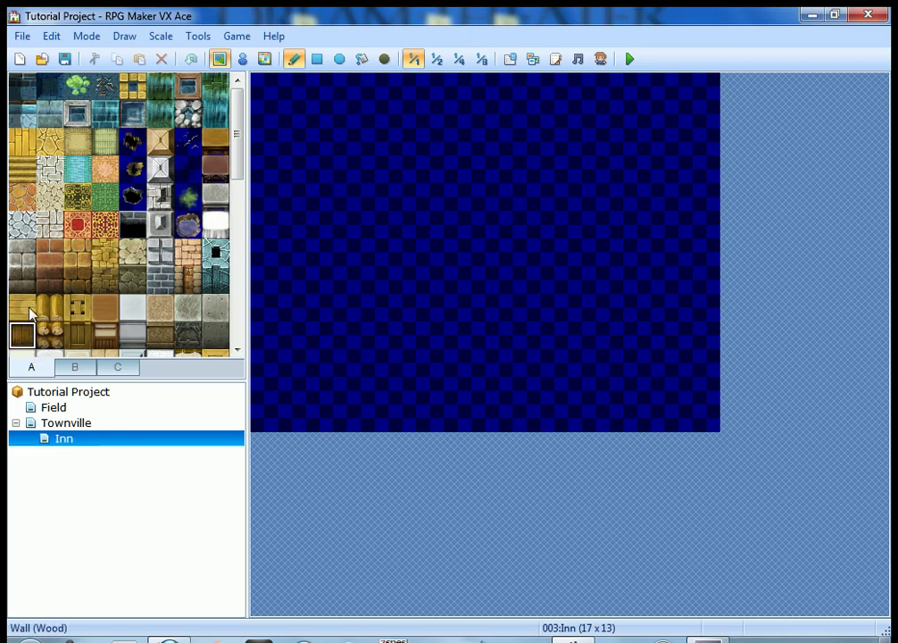
click(20, 308)
click(24, 335)
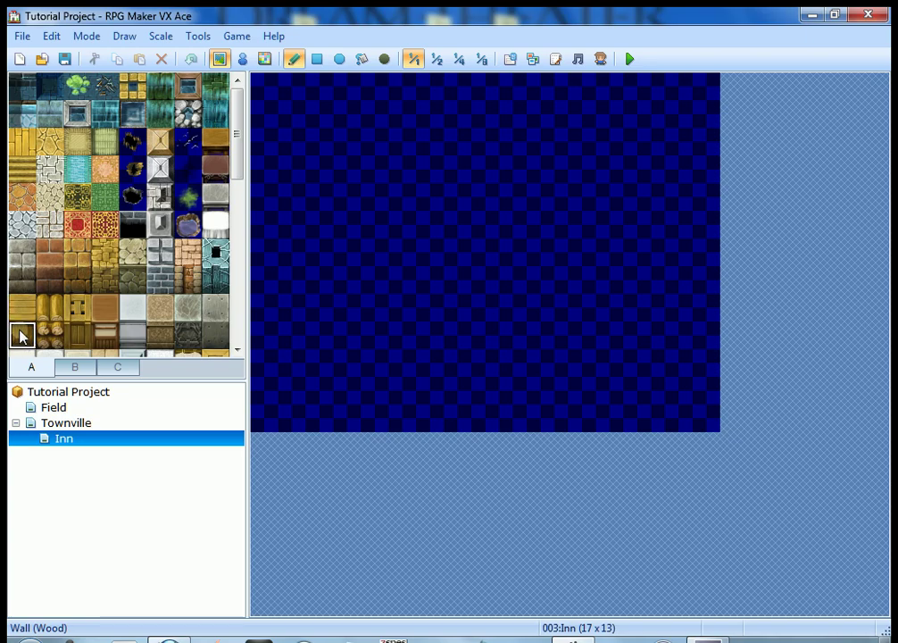
click(22, 309)
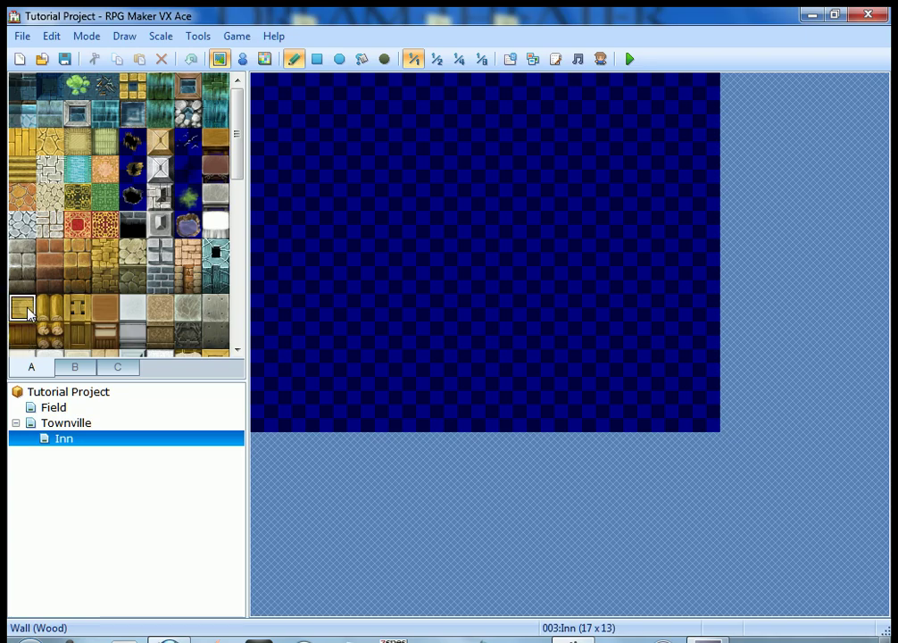
- Paint the left and right wooden walls down to row 10, undoing a stray tile
click(291, 101)
drag(291, 101, 292, 334)
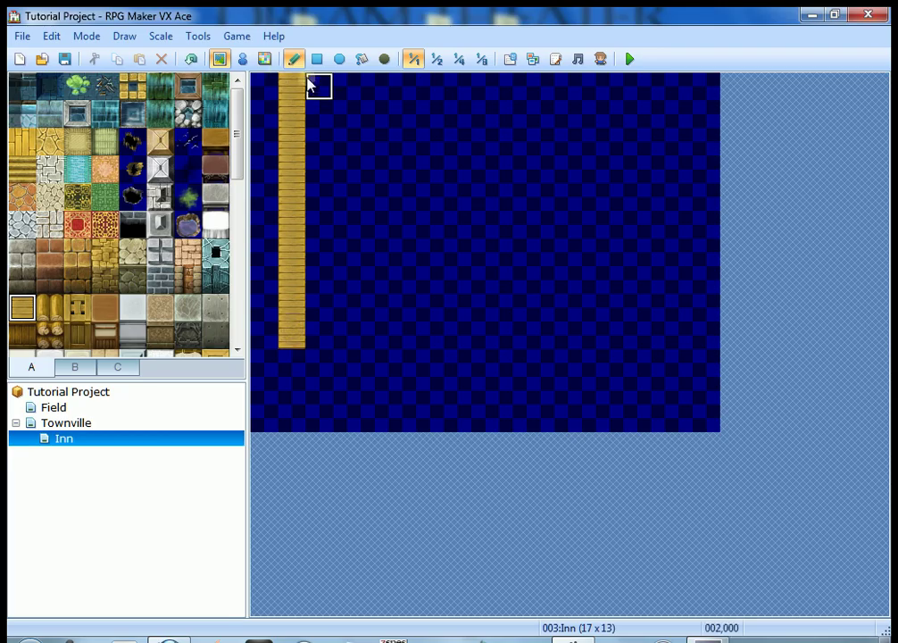
click(287, 371)
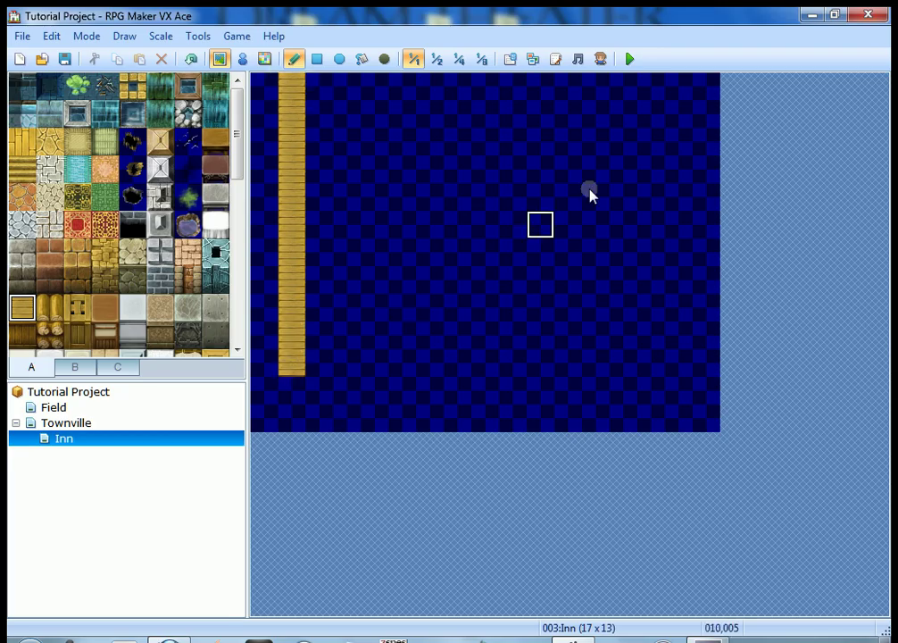
drag(671, 94, 673, 261)
drag(674, 306, 676, 368)
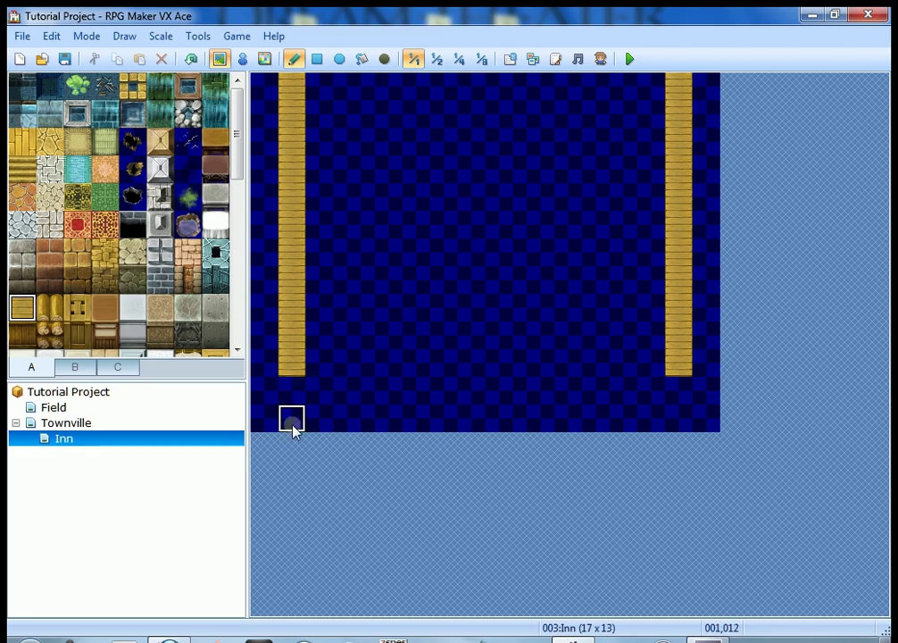
click(291, 390)
key(ctrl+z)
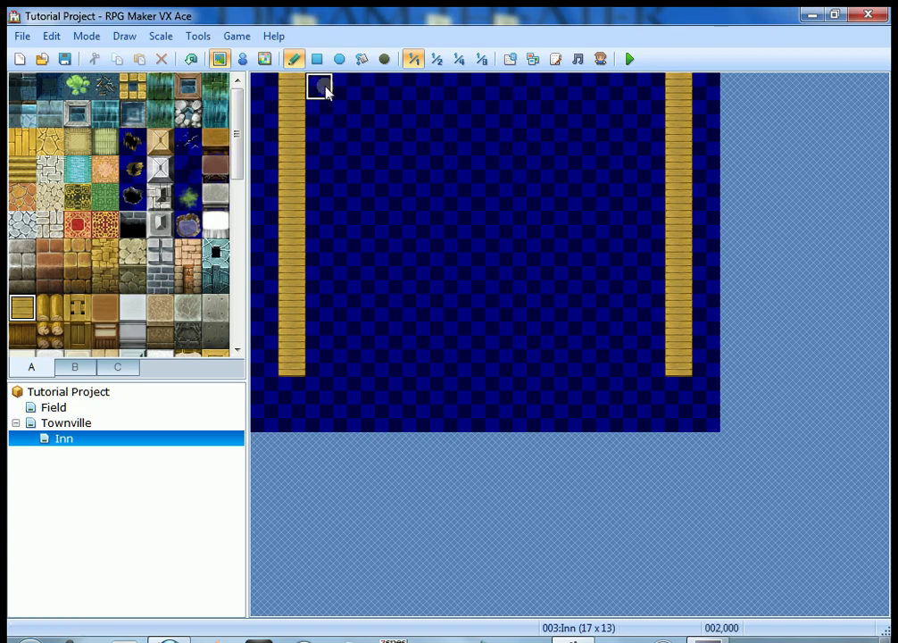
- Paint the top and bottom walls, leaving a bottom-left opening, plus a central divider with a gap
drag(323, 88, 649, 91)
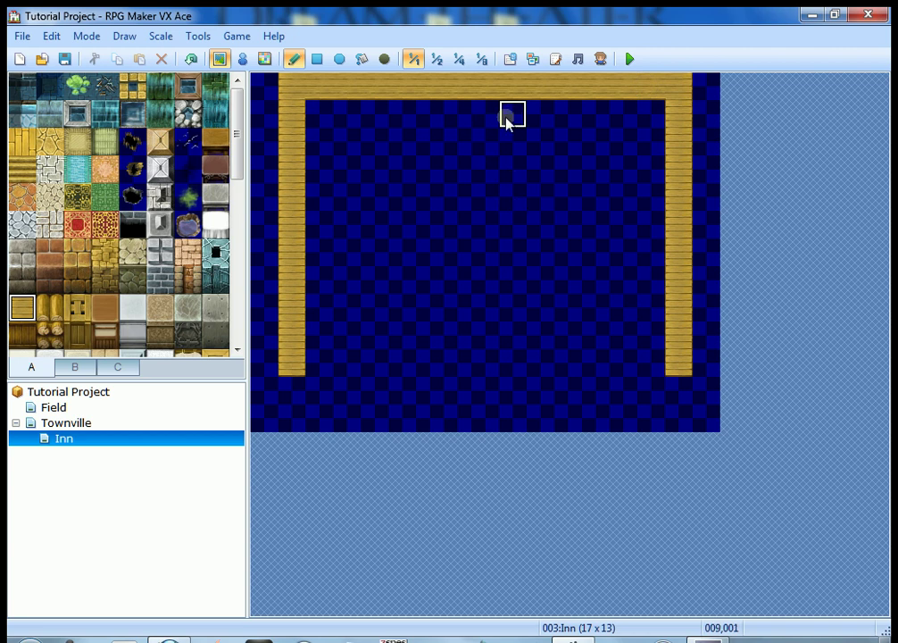
drag(652, 366, 406, 366)
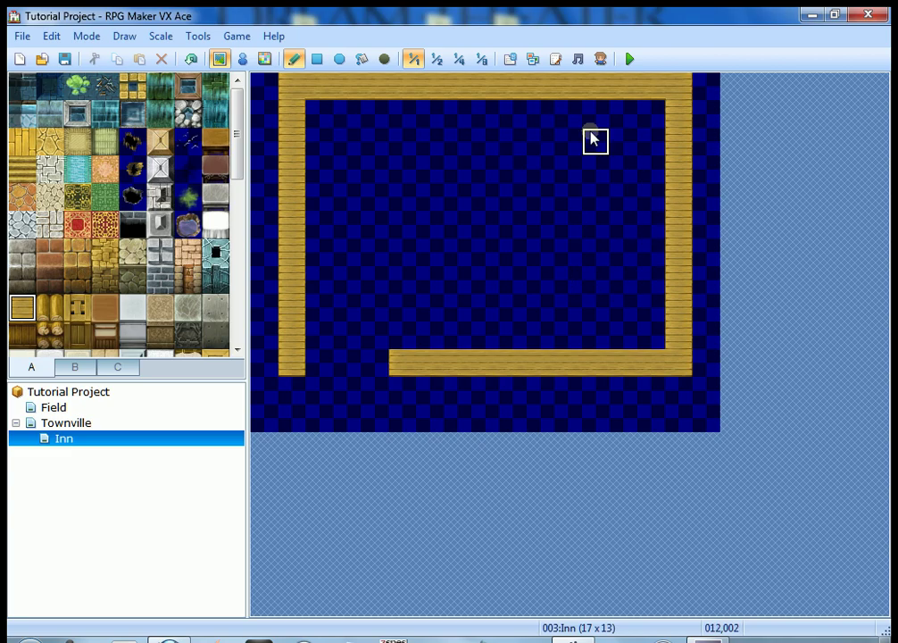
click(514, 118)
drag(514, 156, 514, 194)
drag(512, 349, 512, 315)
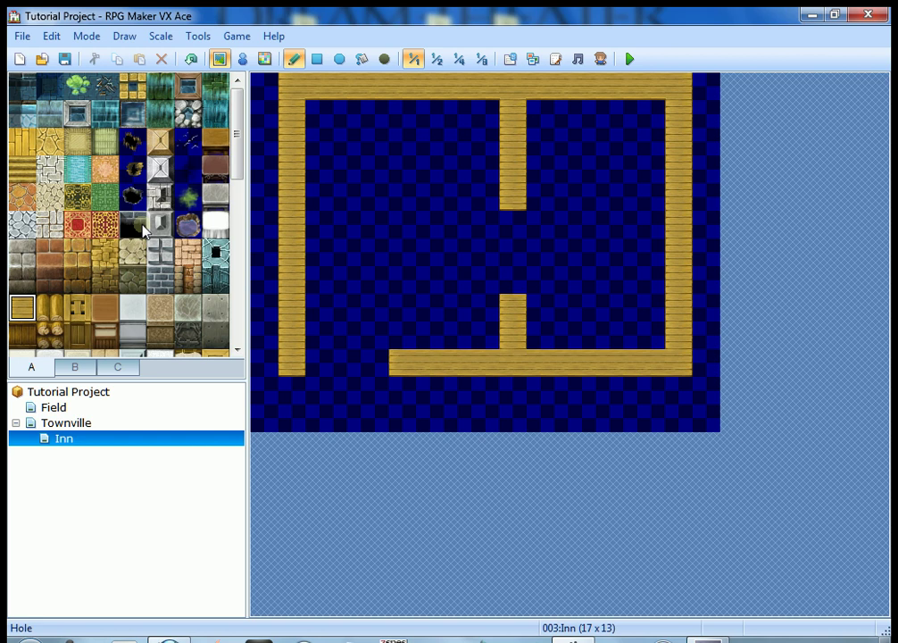
- With the Rectangle tool, paint dark wood wall strips at the bottom-left corner, bottom edge and top row
click(317, 59)
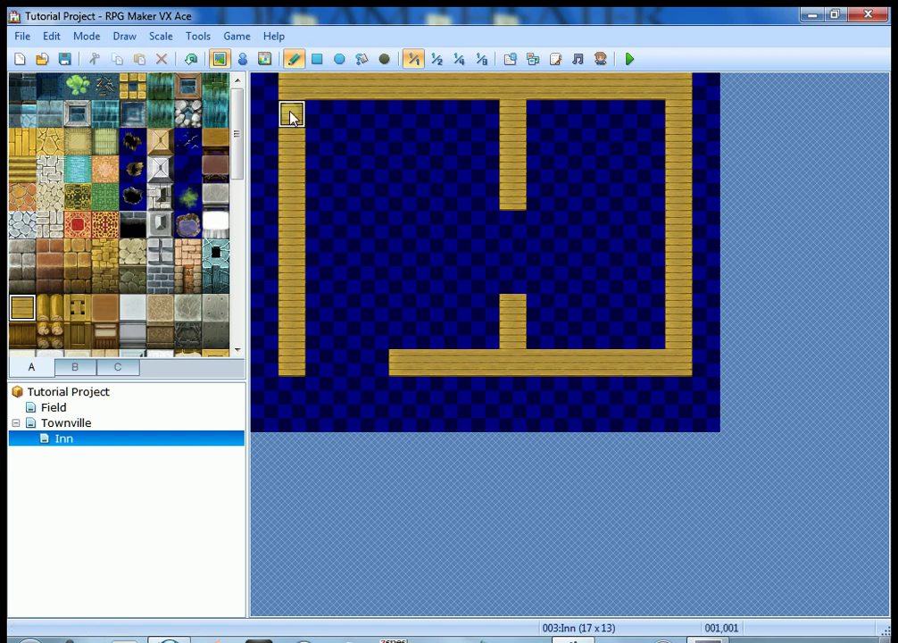
click(316, 60)
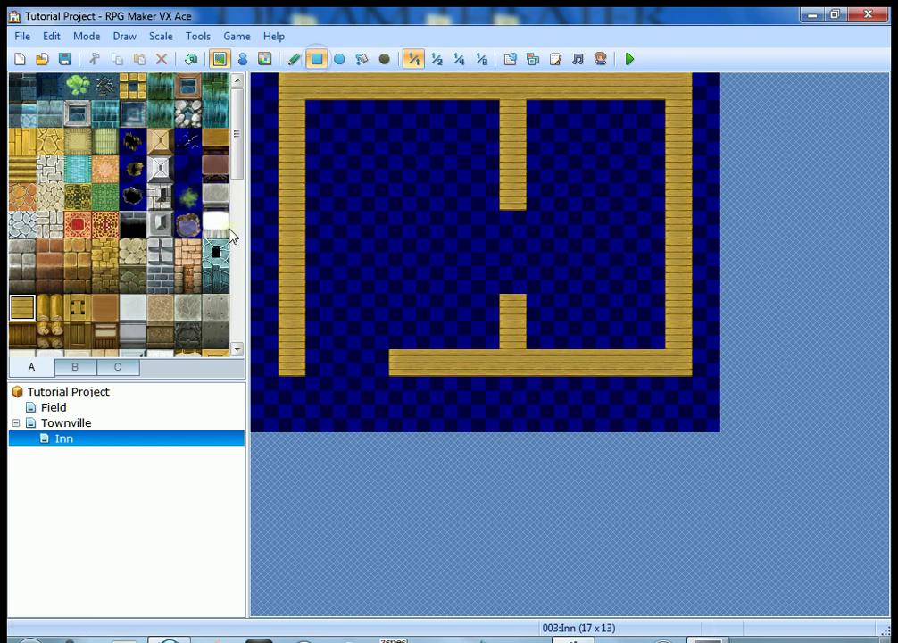
click(22, 334)
drag(303, 401, 302, 423)
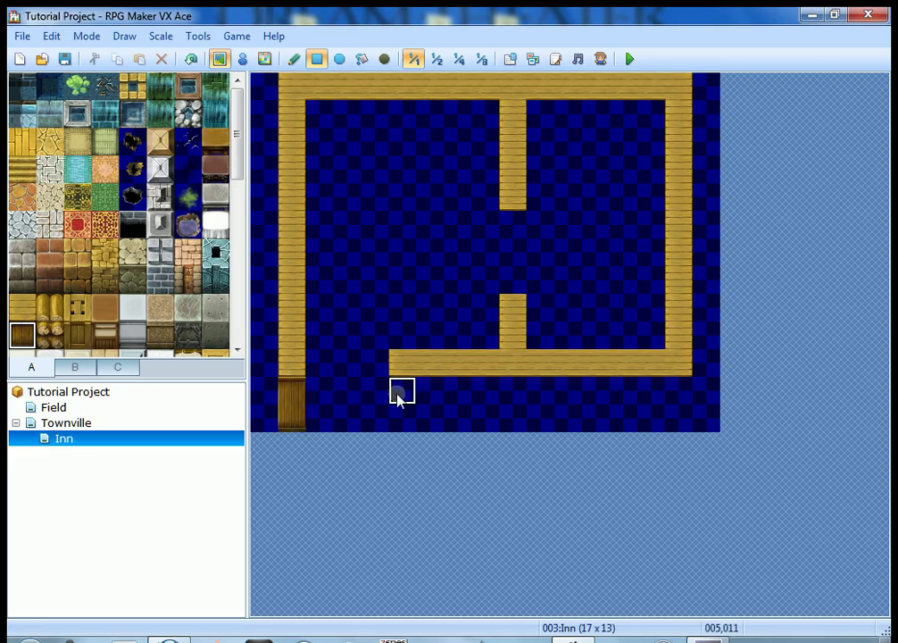
drag(398, 400, 669, 415)
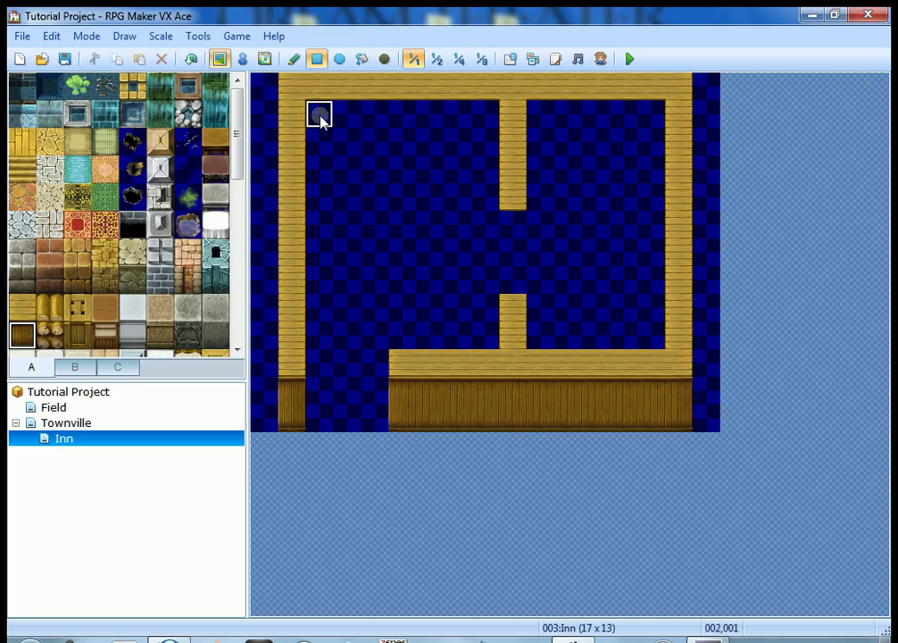
drag(327, 144, 648, 143)
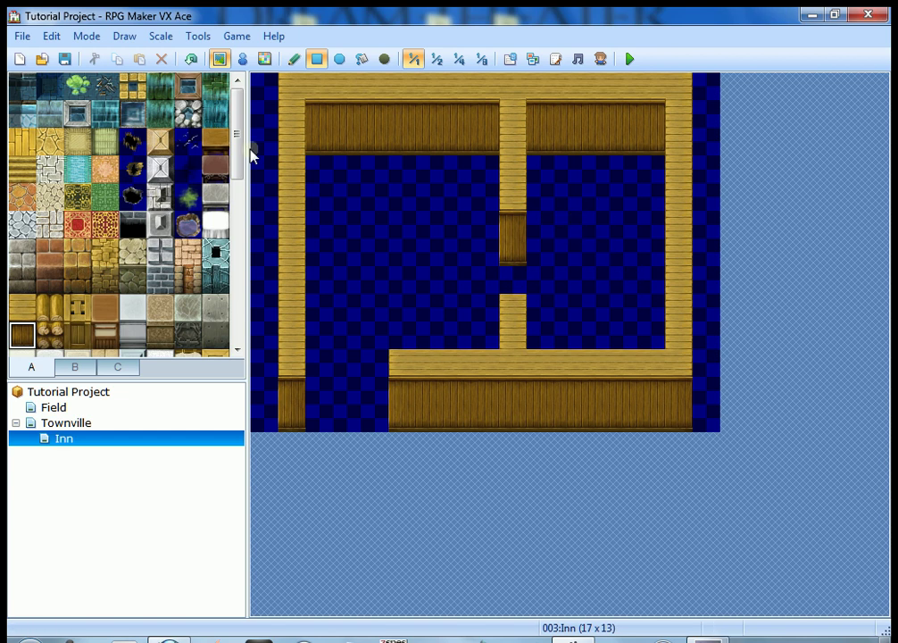
- Fill the left room, bottom-left corridor and right room with the Wood Floor tile
click(21, 141)
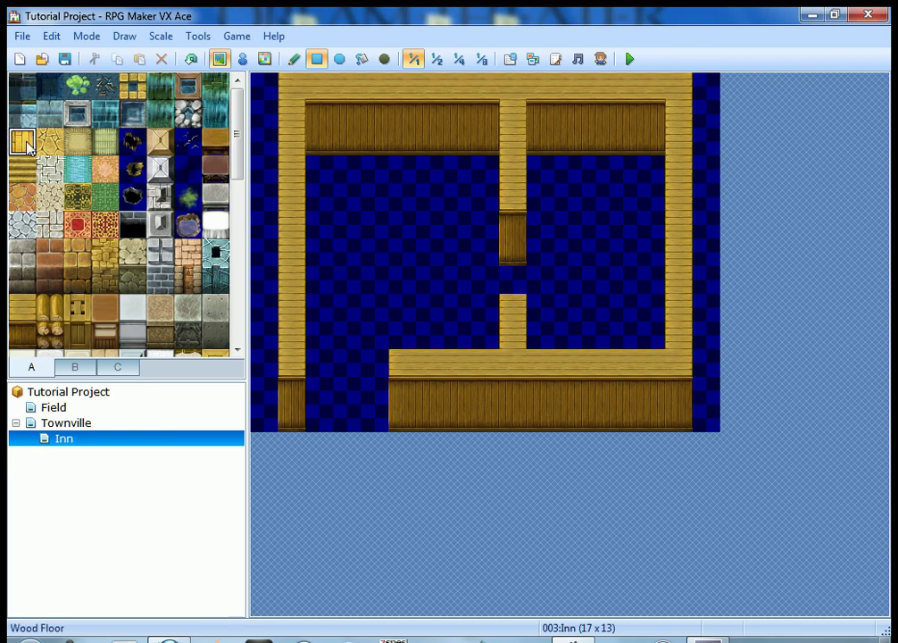
drag(342, 203, 483, 351)
drag(340, 378, 370, 416)
click(514, 287)
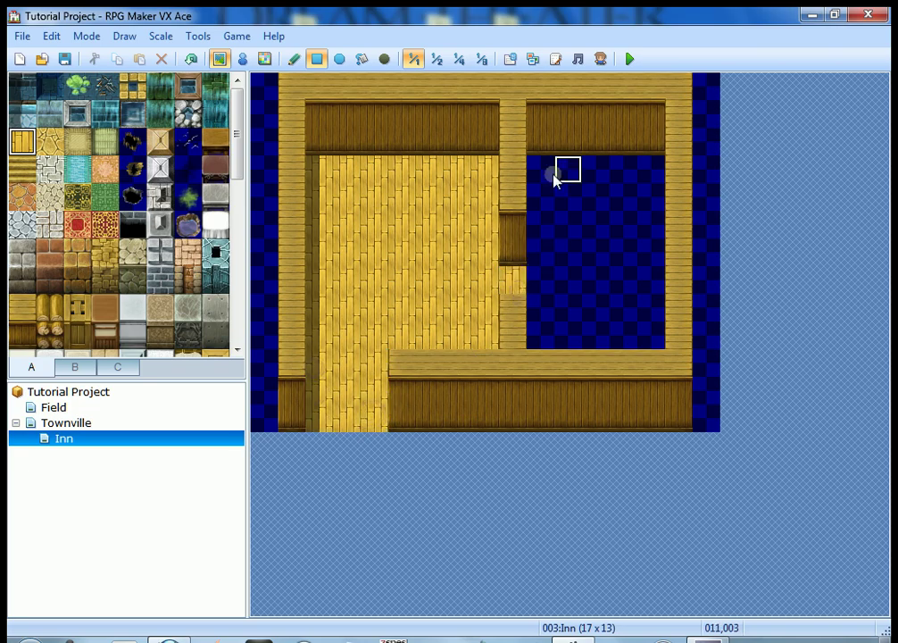
drag(540, 172, 650, 338)
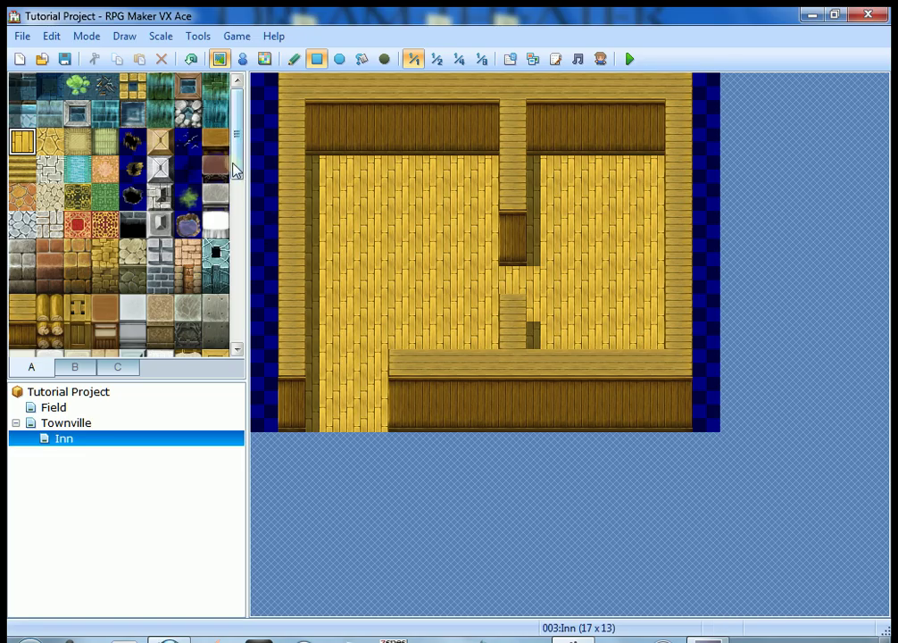
- Lay a horizontal Table counter in the left room and pencil its vertical arm upward
drag(215, 140, 215, 228)
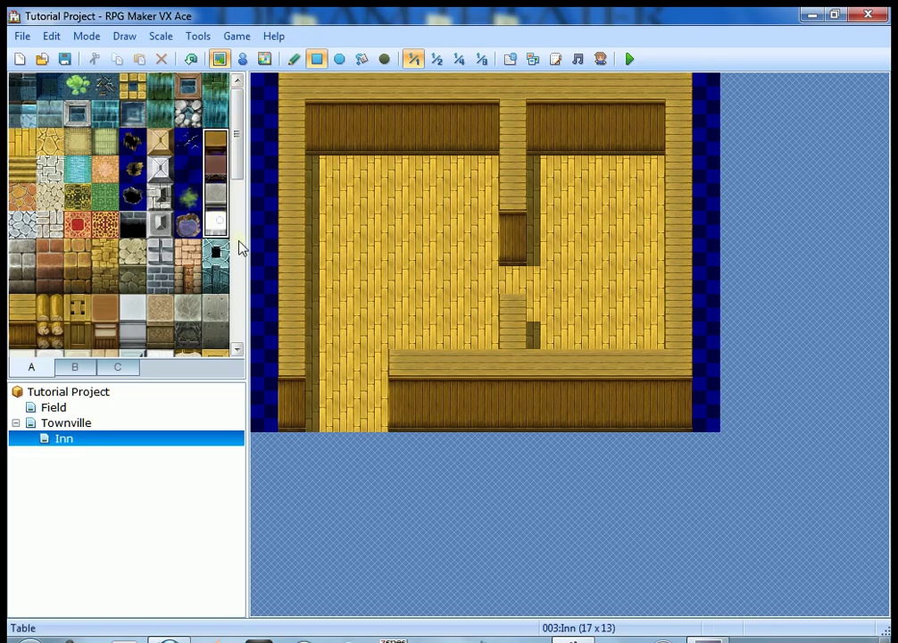
click(215, 169)
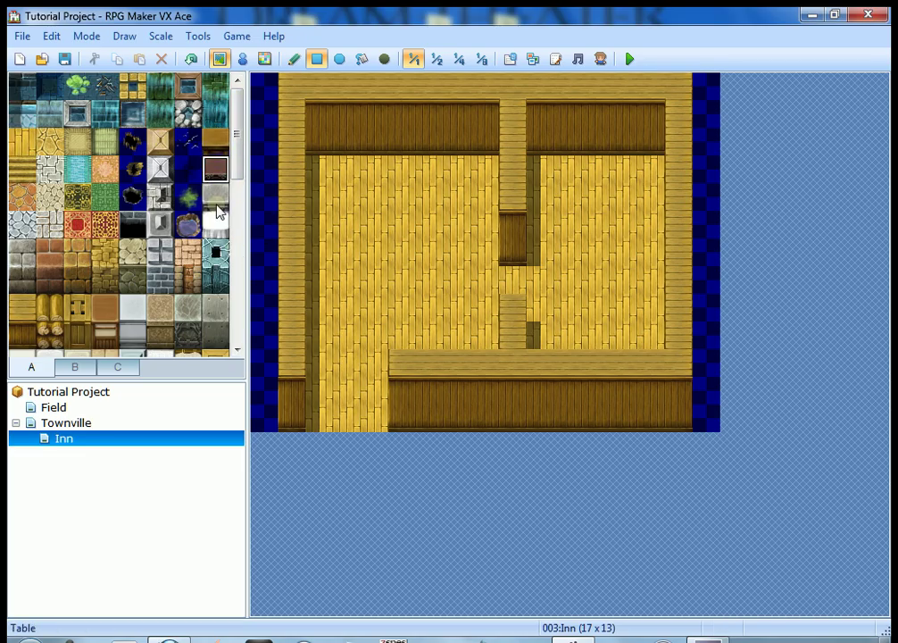
click(215, 141)
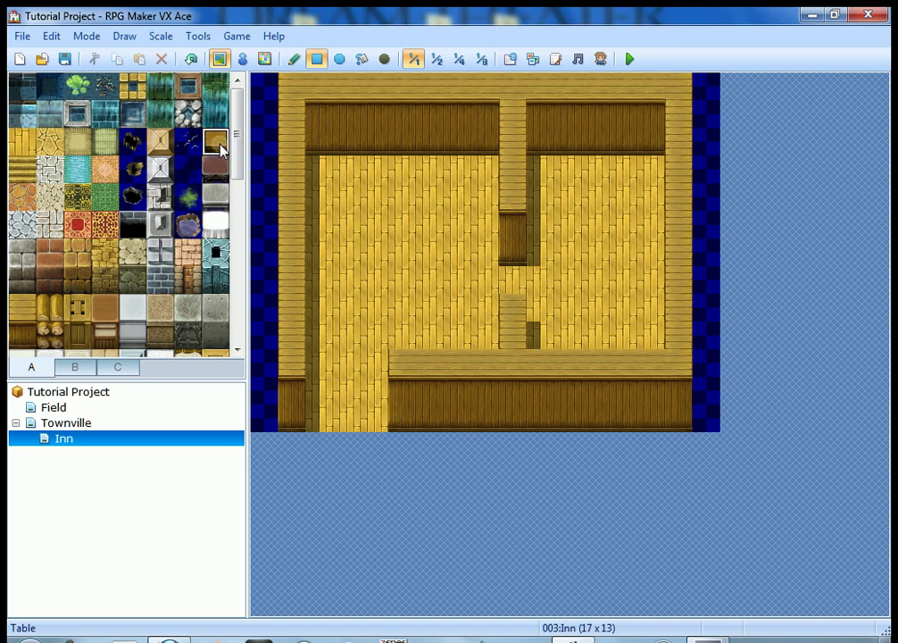
click(317, 226)
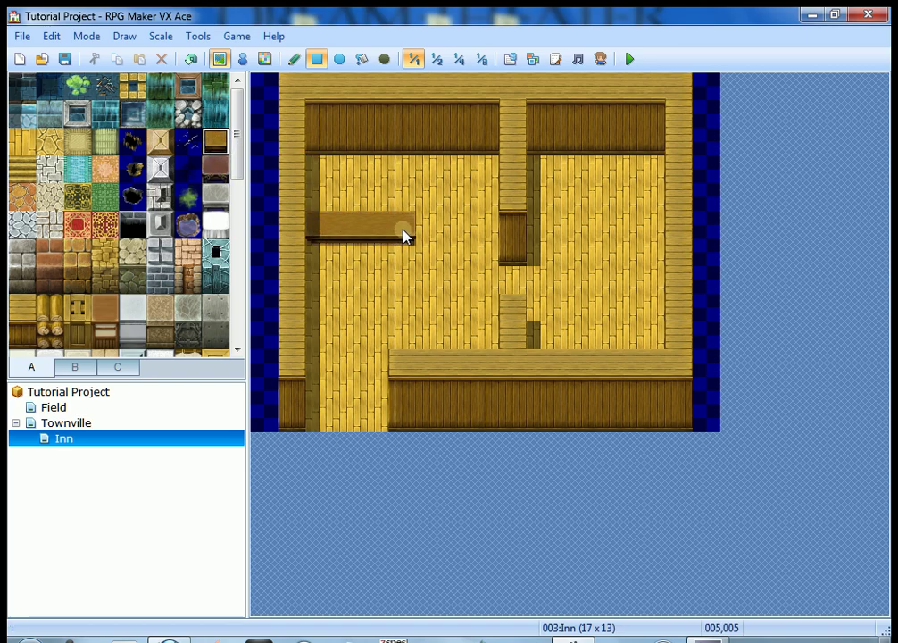
click(423, 234)
click(293, 60)
drag(433, 170, 433, 200)
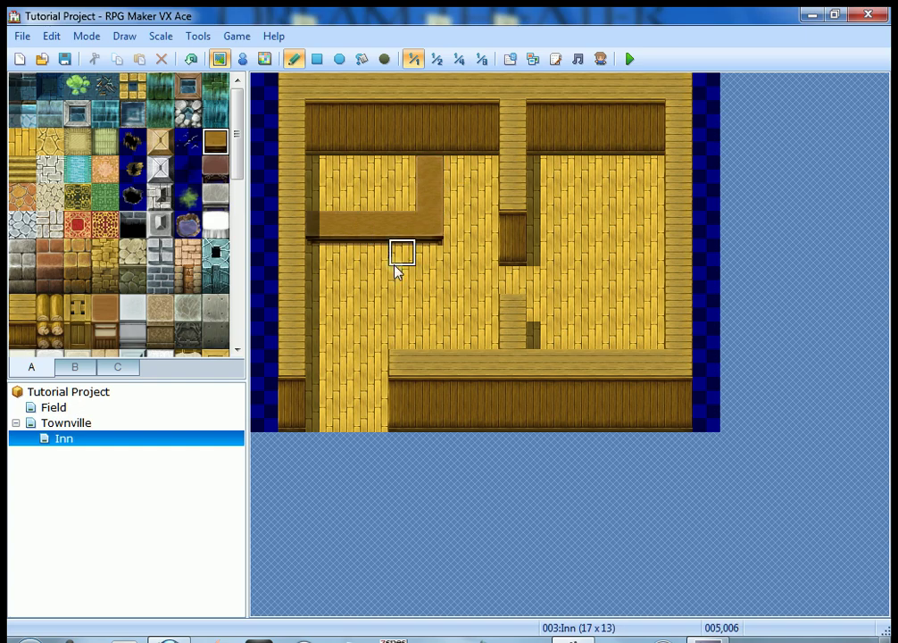
drag(246, 170, 240, 124)
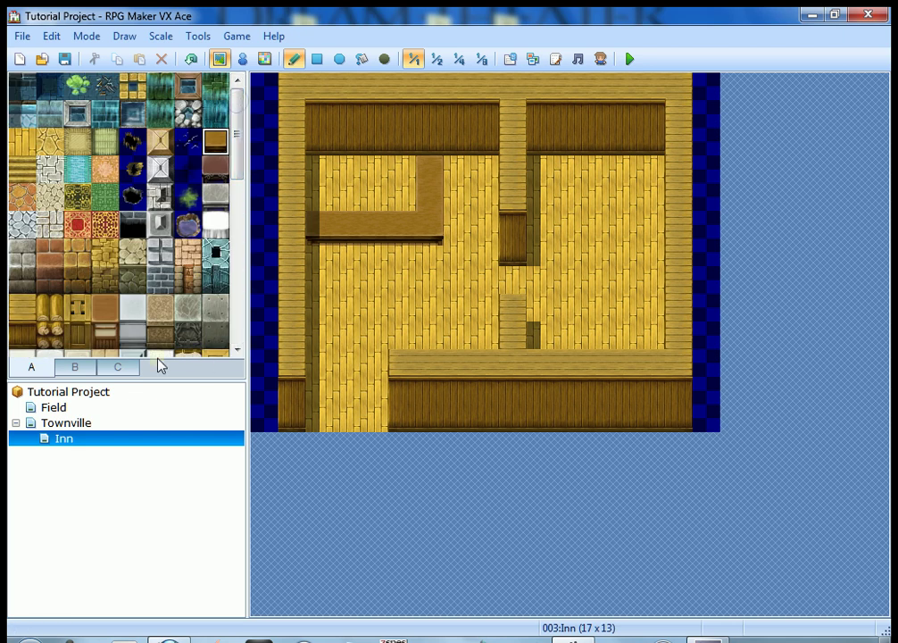
- Select the two-tile Cheap Bed on tab B and place four beds in the right room
click(80, 373)
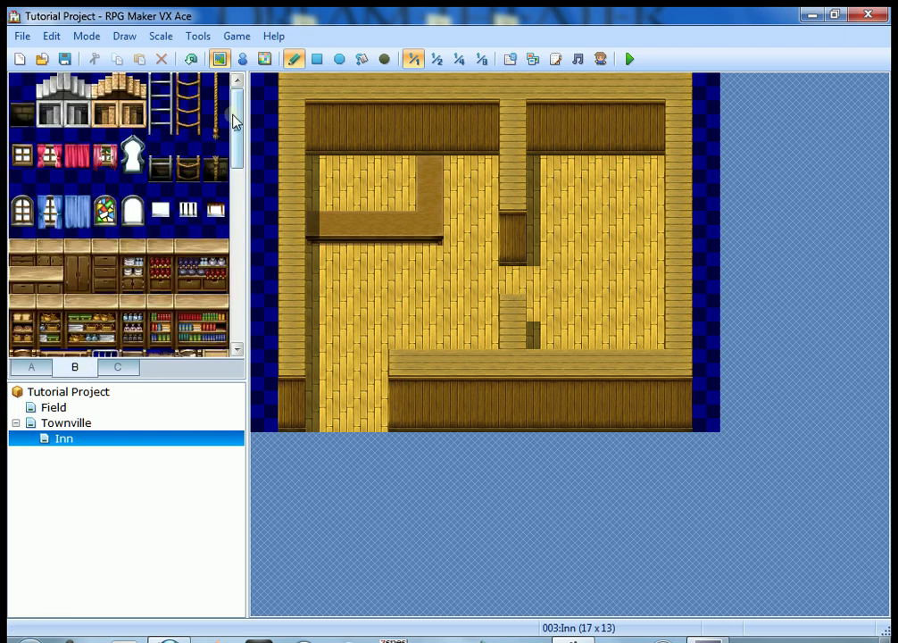
mouse_move(234, 121)
mouse_down()
mouse_move(239, 165)
mouse_move(237, 113)
mouse_up()
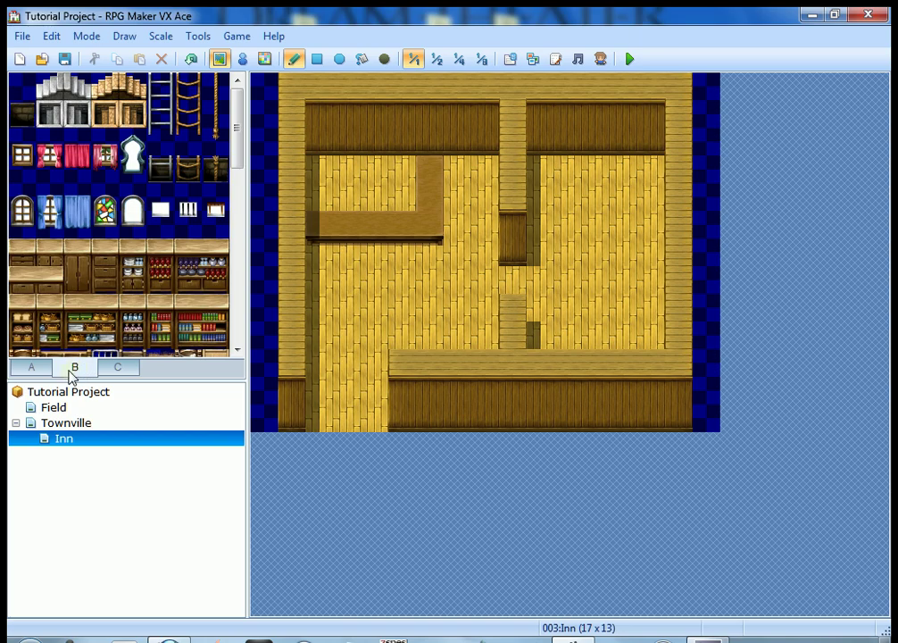
drag(239, 132, 238, 195)
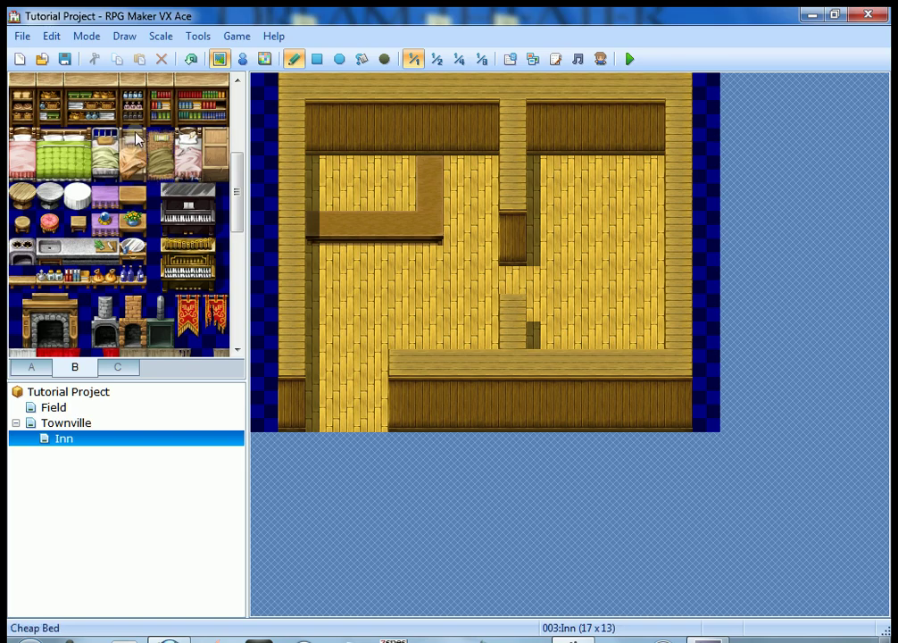
drag(136, 166, 216, 198)
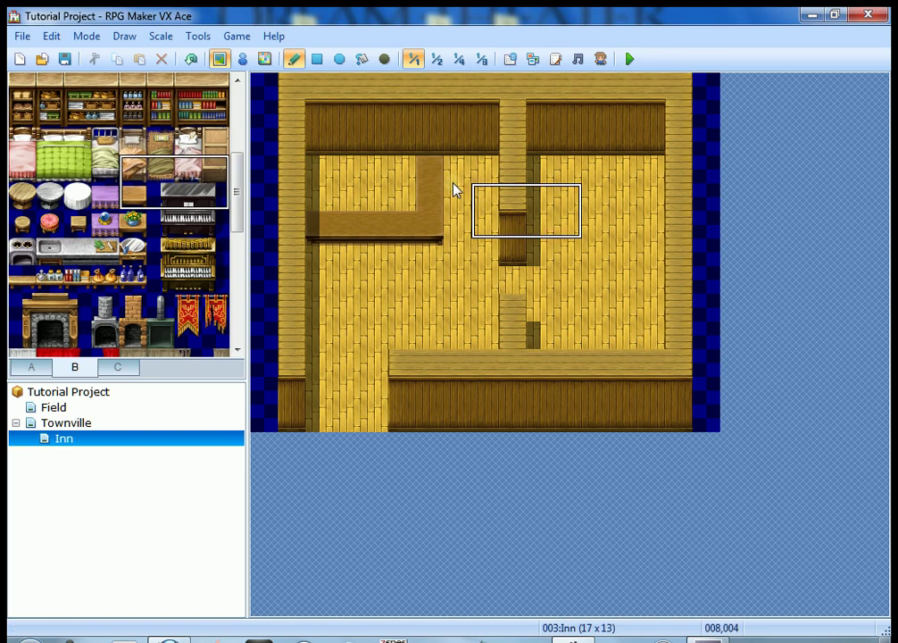
click(135, 144)
drag(135, 145, 135, 171)
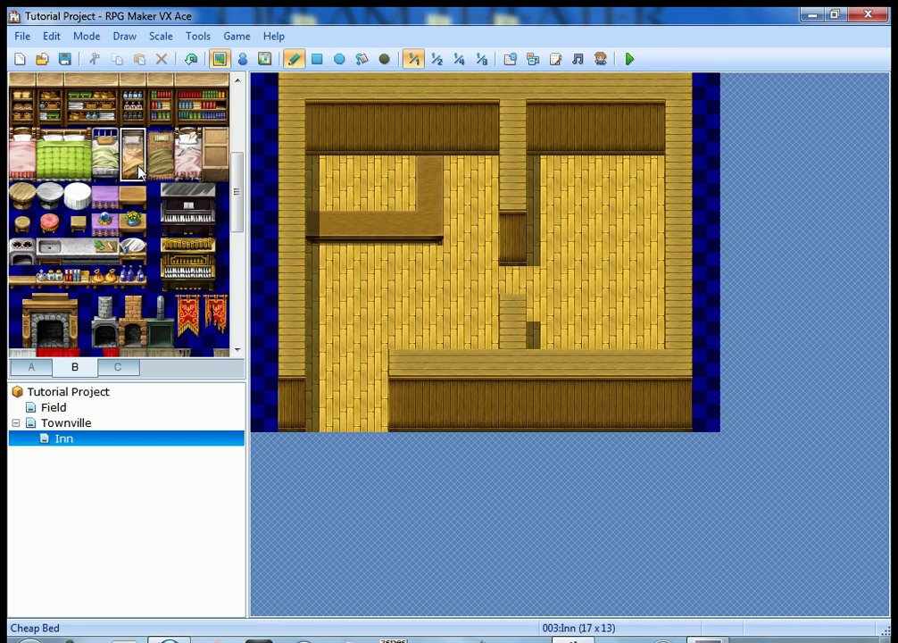
click(621, 178)
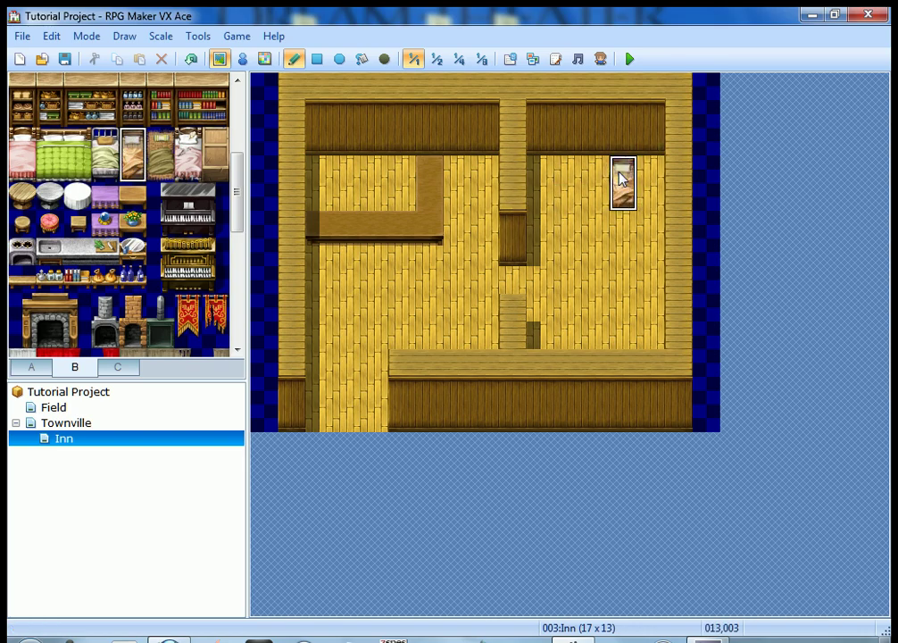
click(568, 181)
click(569, 294)
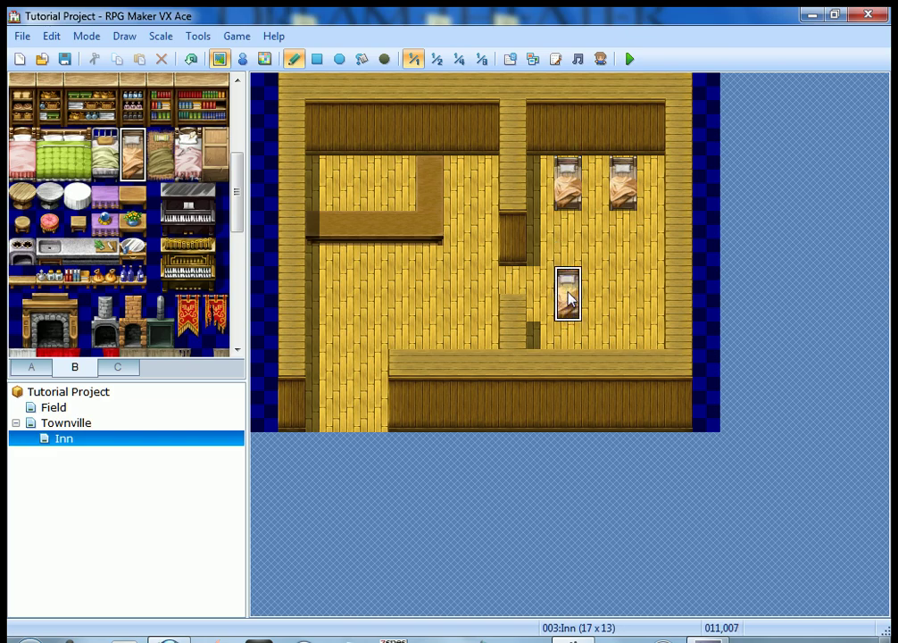
click(623, 295)
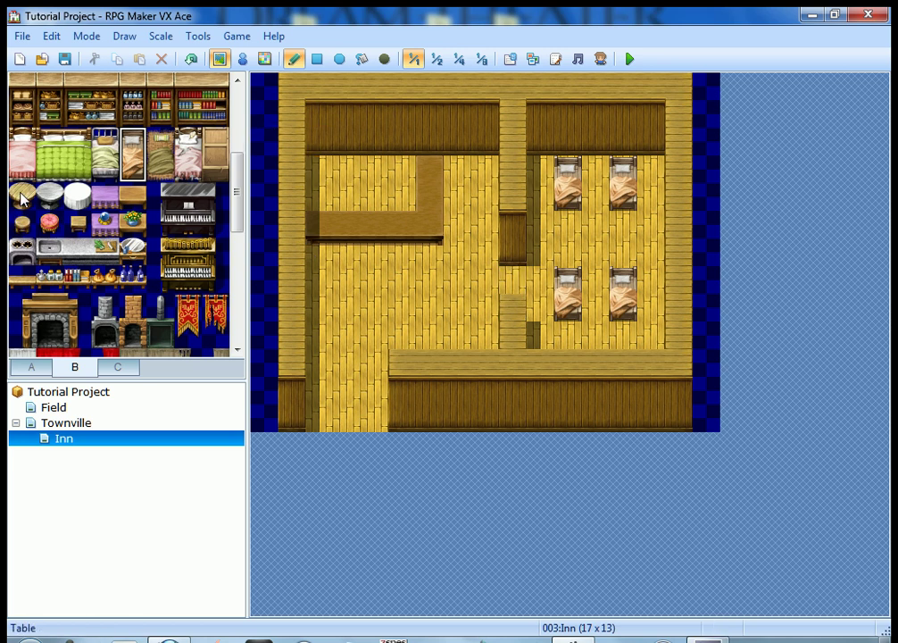
- Place a Mini Table beside the top-right bed
click(129, 203)
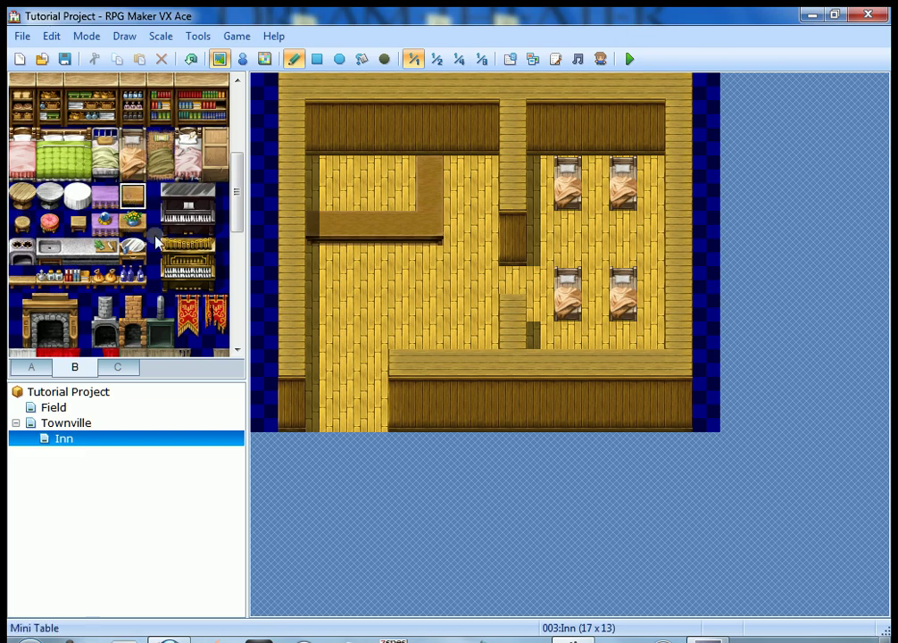
click(657, 176)
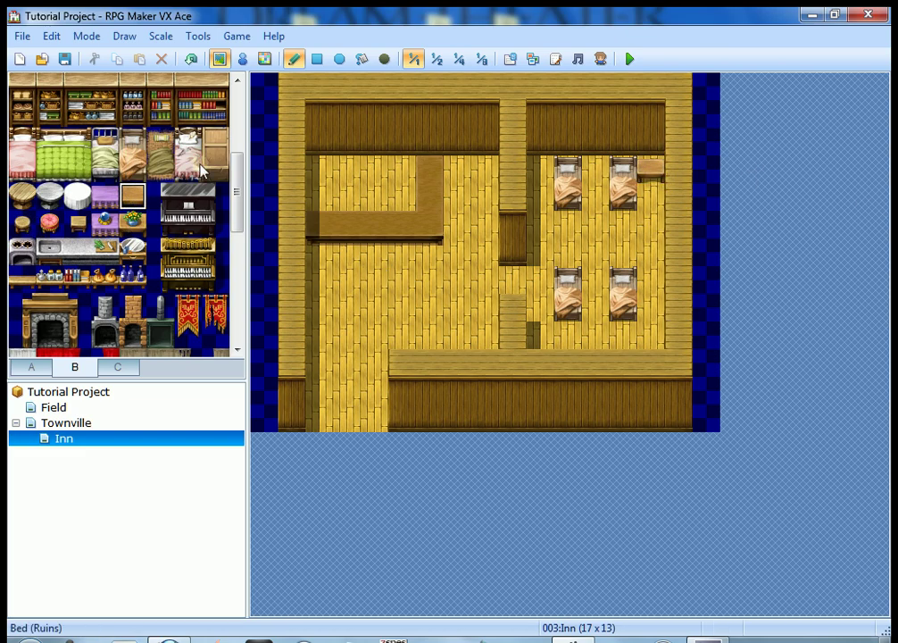
drag(233, 207, 244, 150)
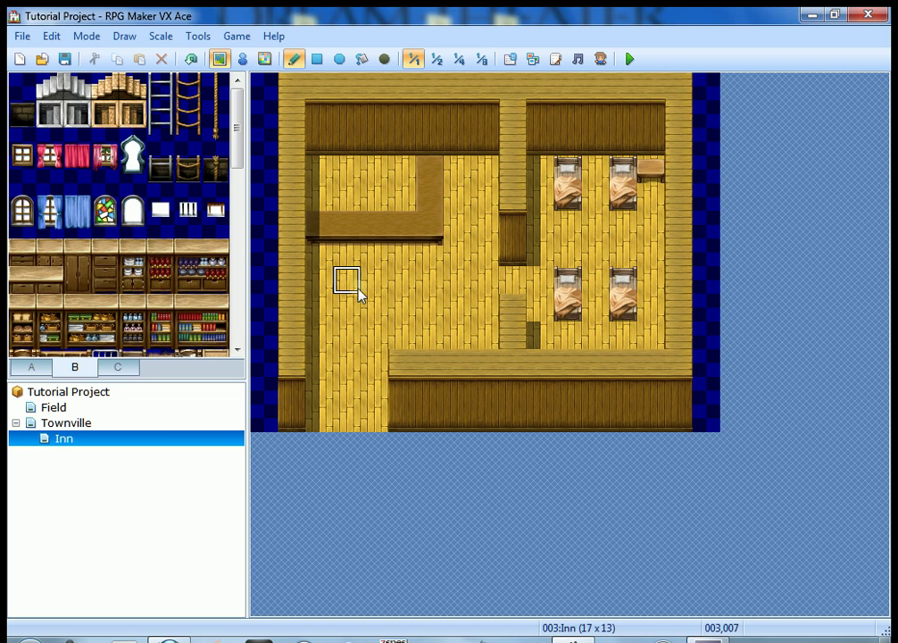
- In event mode, start a Quick Event Creation > Inn event on the tile behind the counter
click(242, 59)
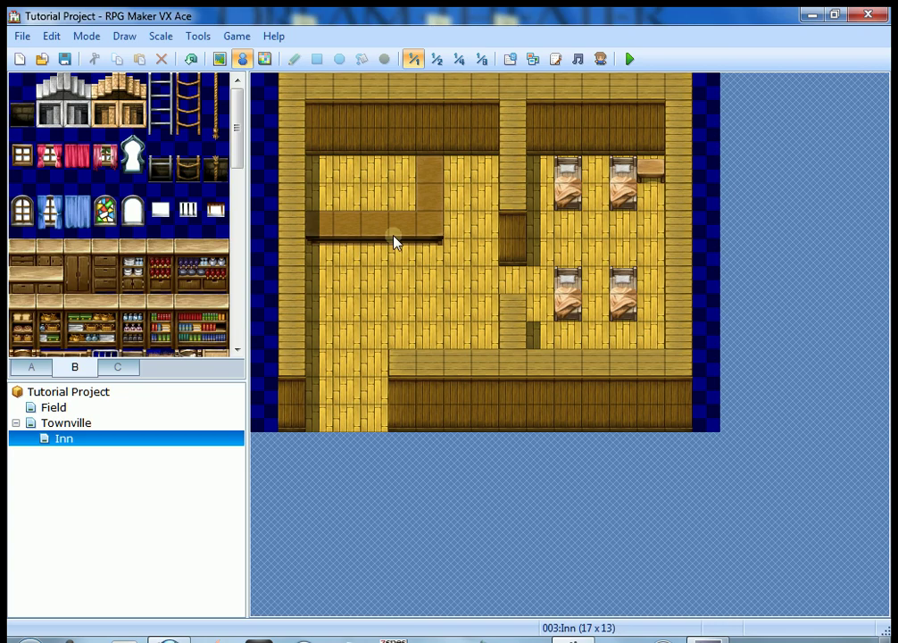
right_click(353, 207)
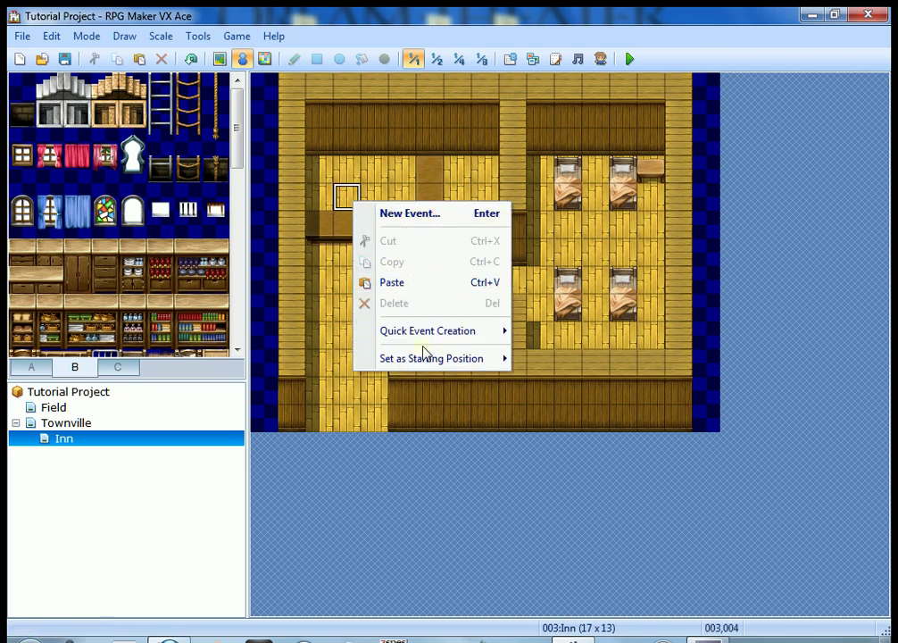
mouse_move(428, 335)
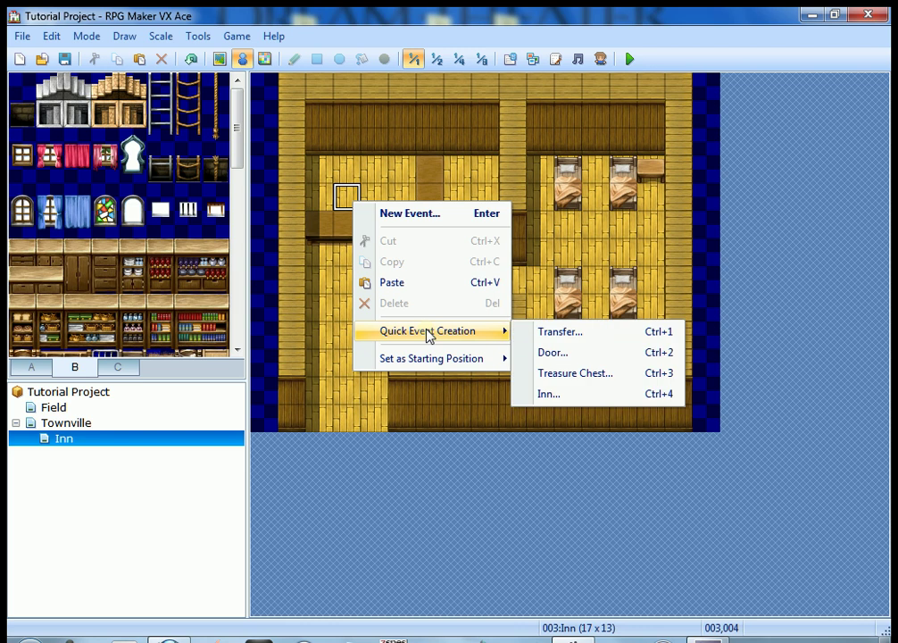
click(575, 396)
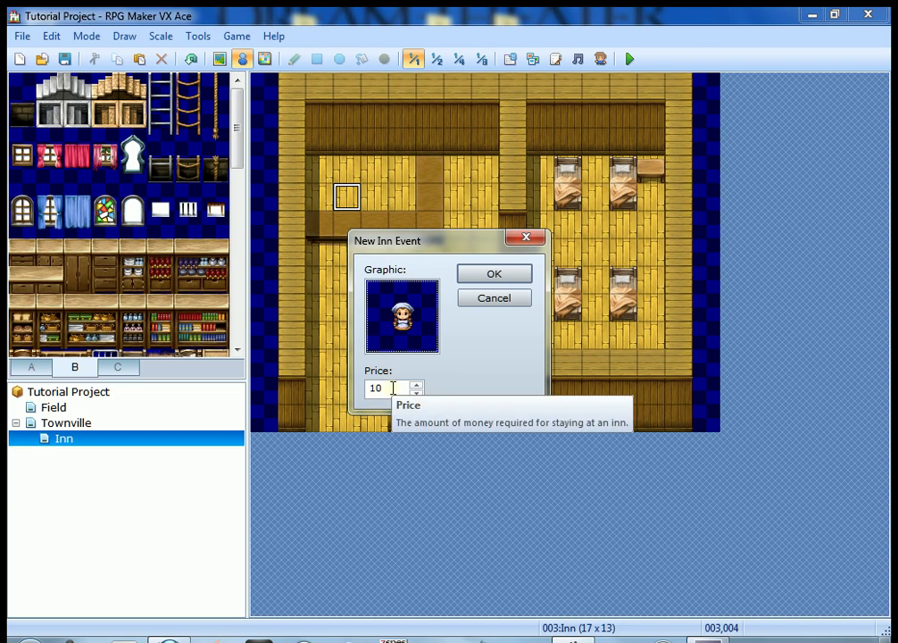
- Browse the character graphic sheets, previewing Insane1, Insane2, Riding, $BigMonster2, $Coffin and the Gate sheets
double_click(398, 330)
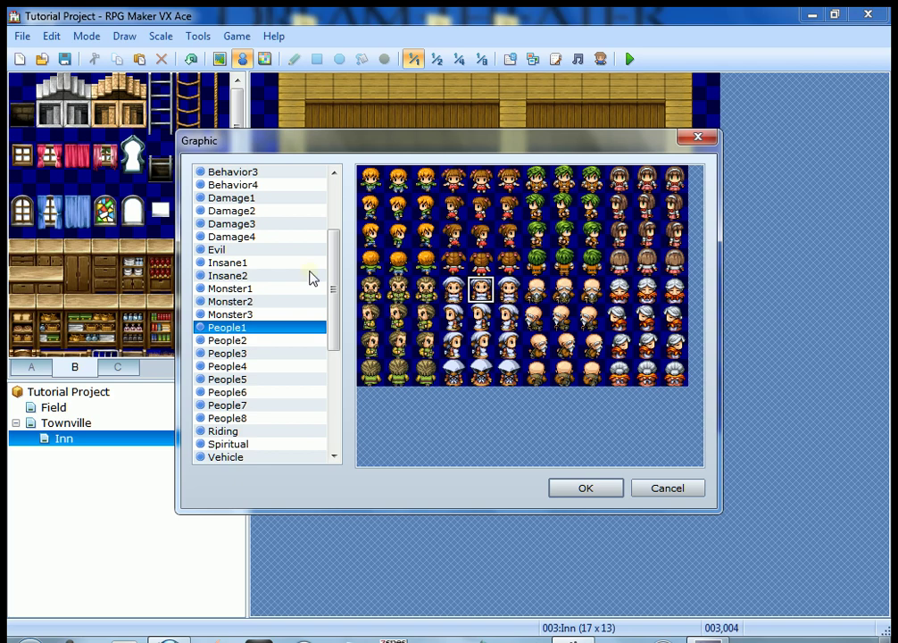
drag(333, 296, 344, 205)
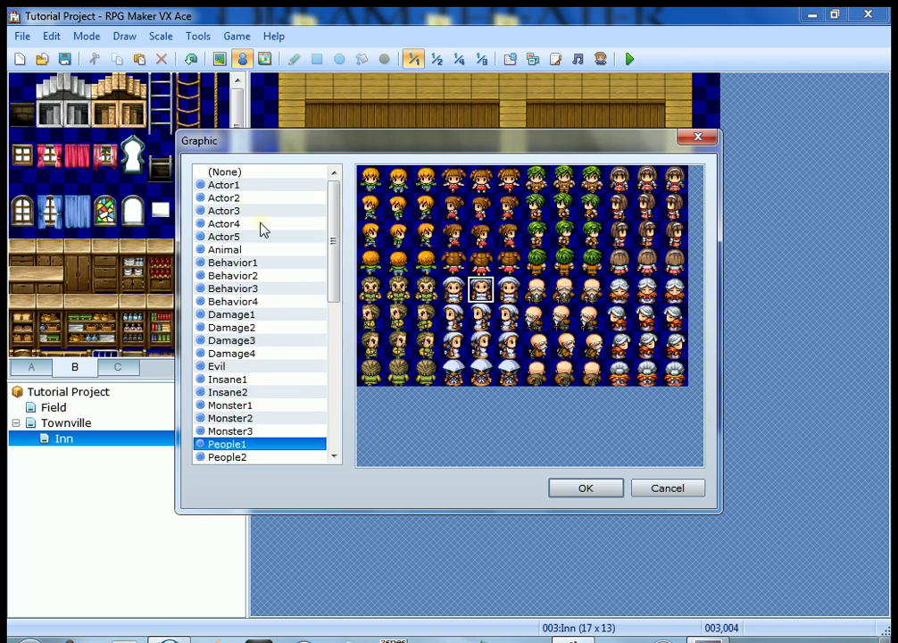
drag(334, 271, 335, 345)
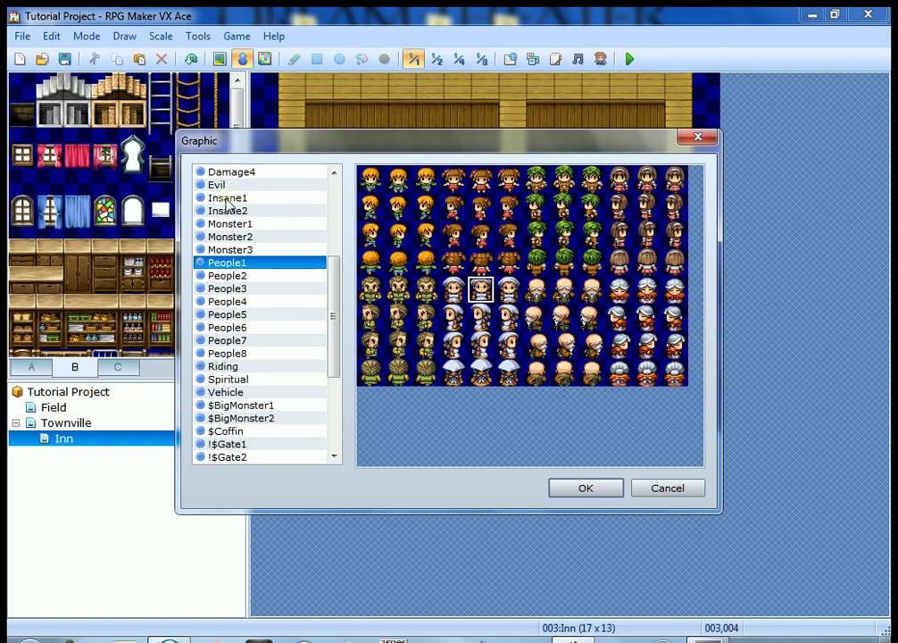
click(225, 199)
click(229, 214)
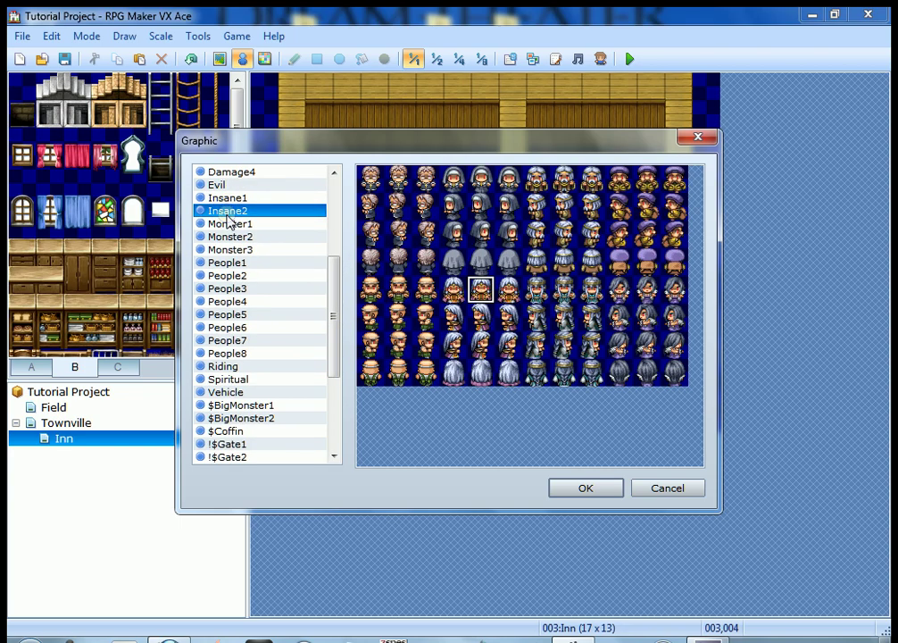
click(233, 369)
click(238, 417)
click(241, 433)
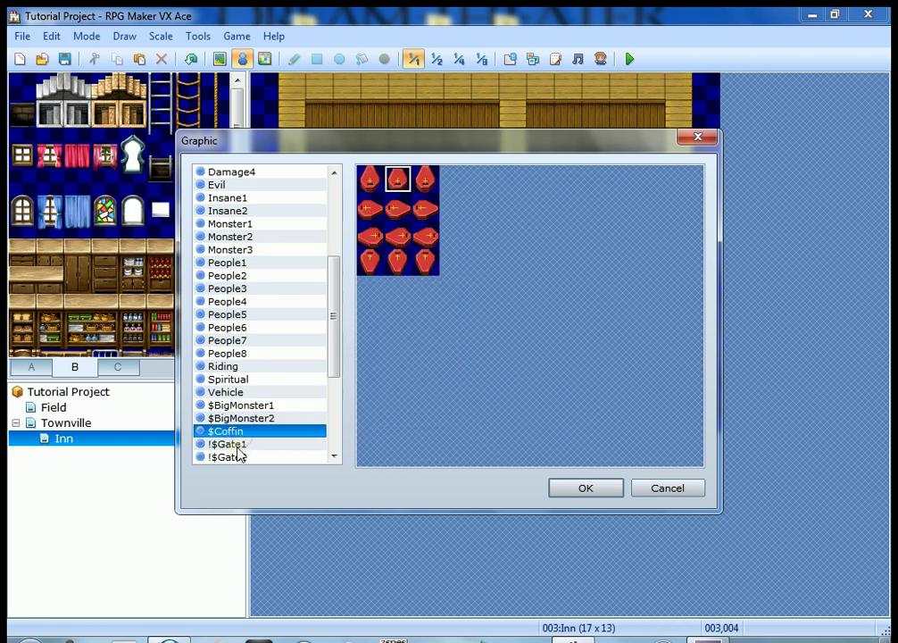
click(234, 454)
click(230, 443)
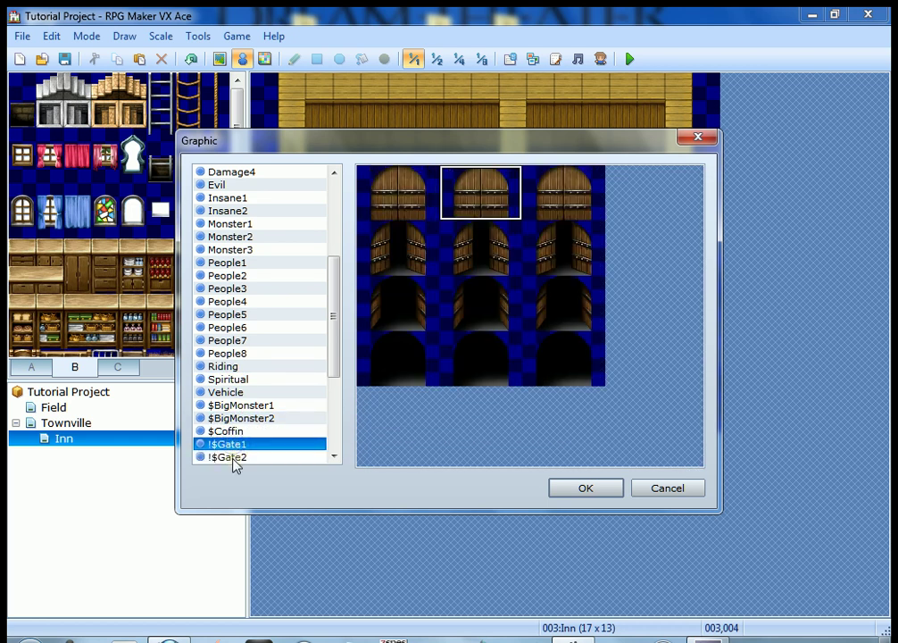
click(233, 456)
- Choose the white-haired People1 character as the innkeeper graphic
click(219, 264)
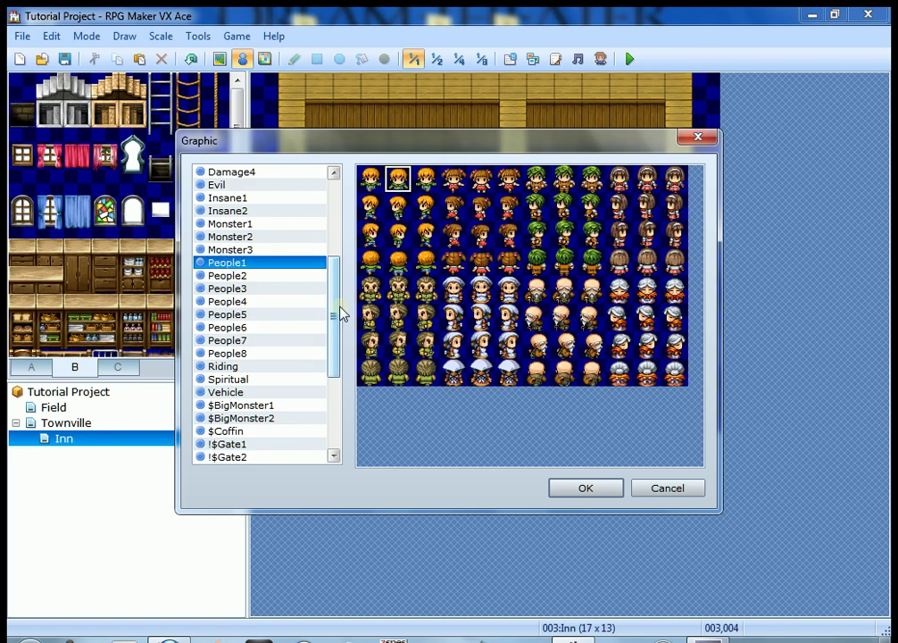
click(483, 292)
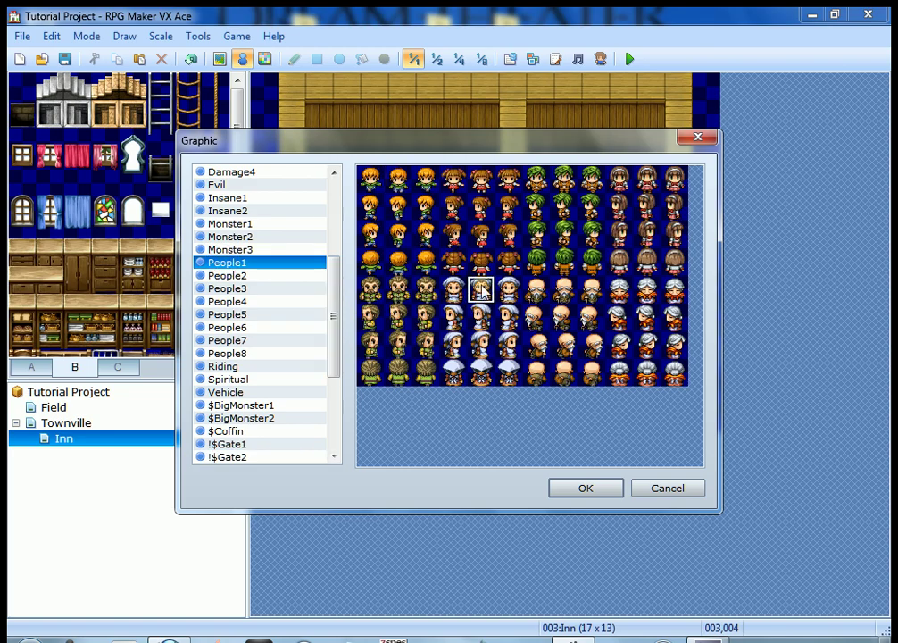
double_click(485, 294)
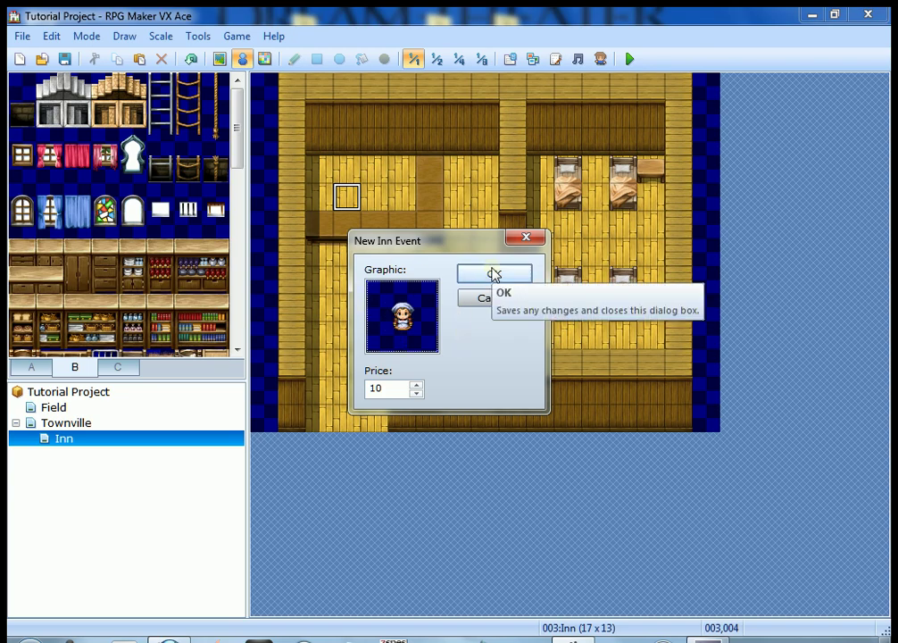
- Finish creating the Inn's innkeeper event and return to the Townville map
click(495, 274)
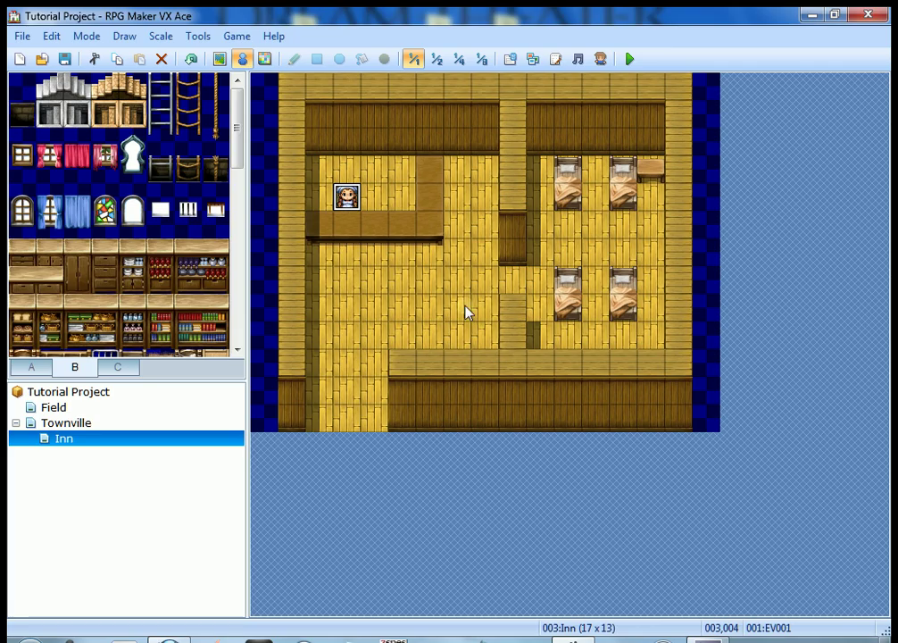
click(75, 429)
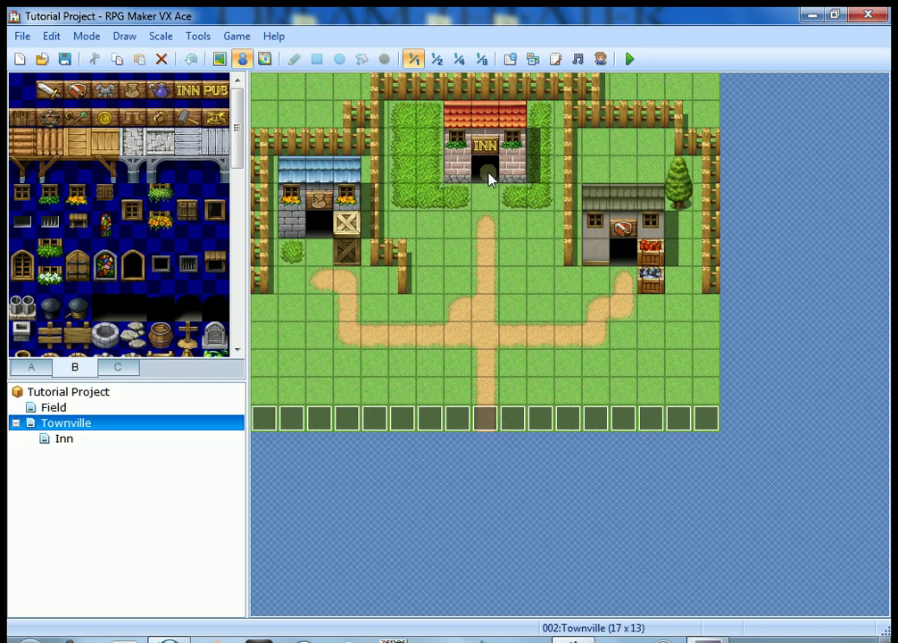
- Quick-create a door event on Townville's inn entrance using the second wooden !Door1 sprite
right_click(483, 172)
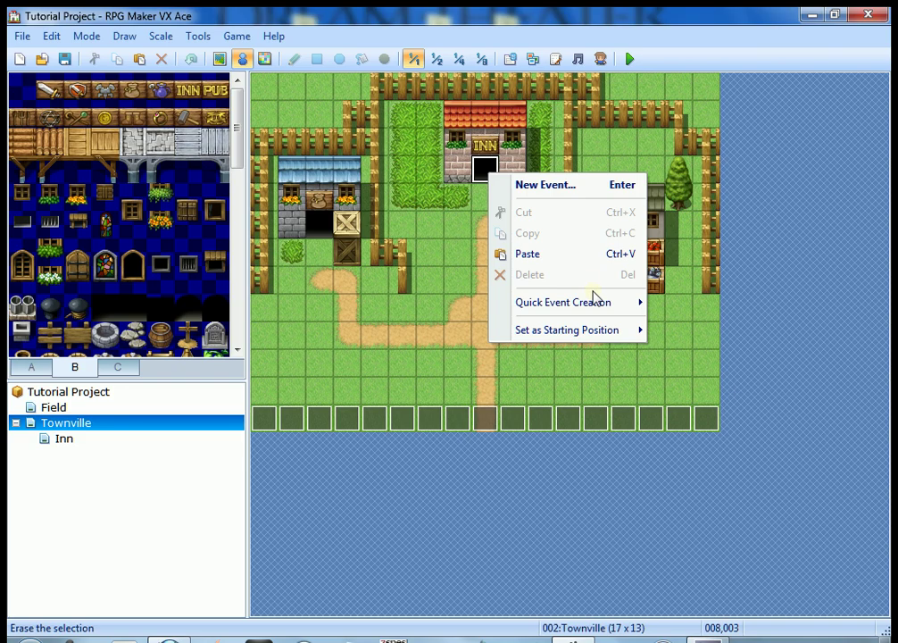
mouse_move(594, 306)
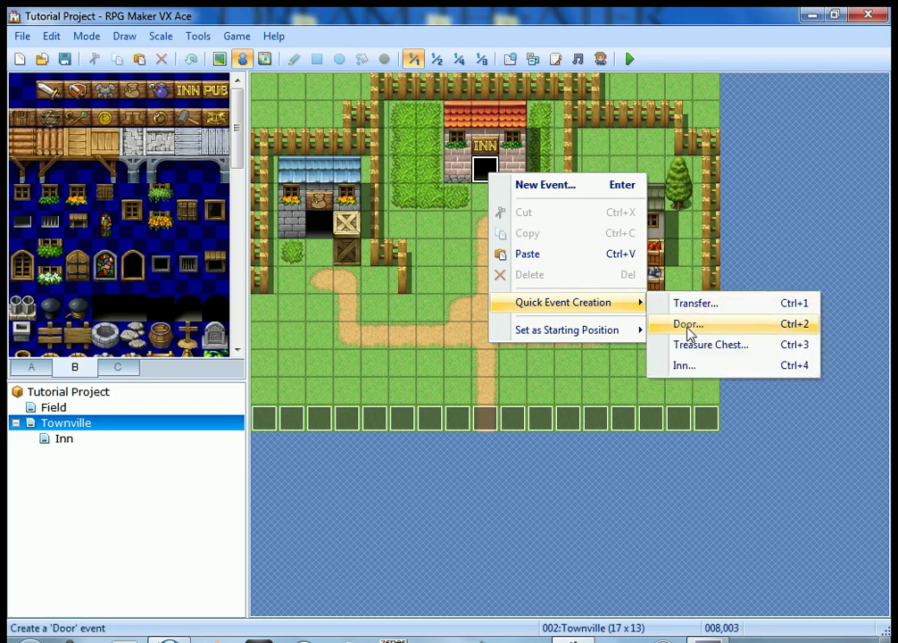
click(689, 325)
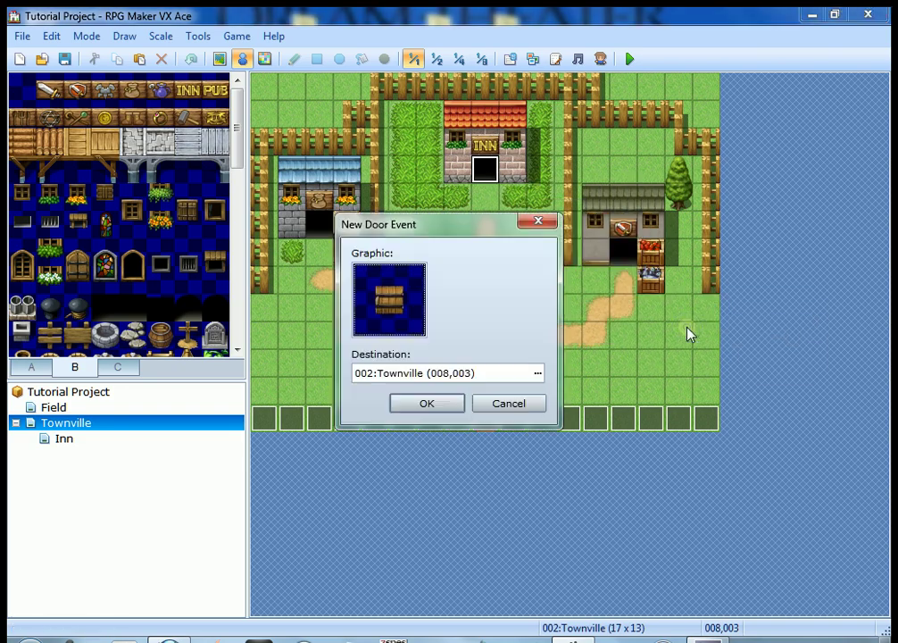
double_click(376, 307)
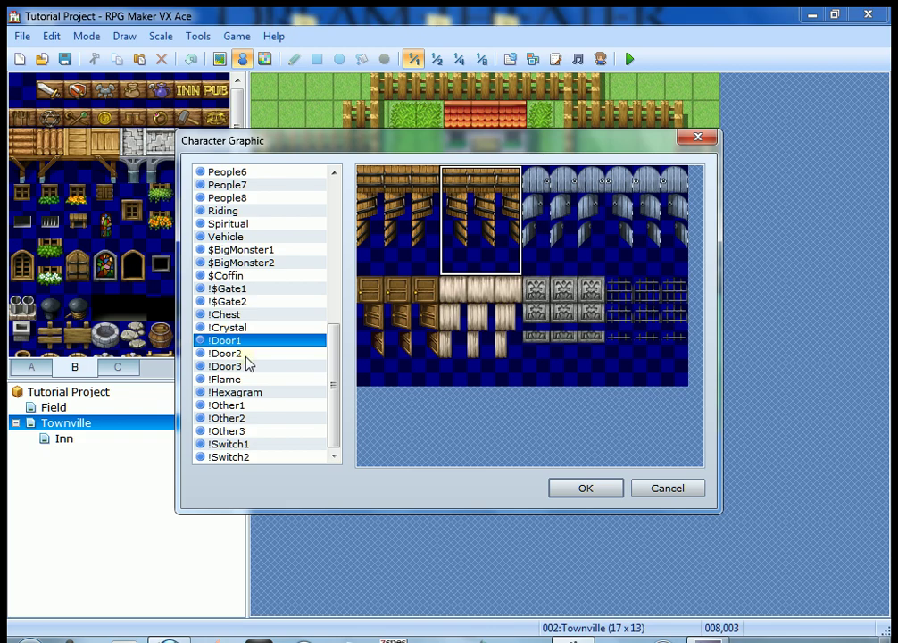
click(221, 354)
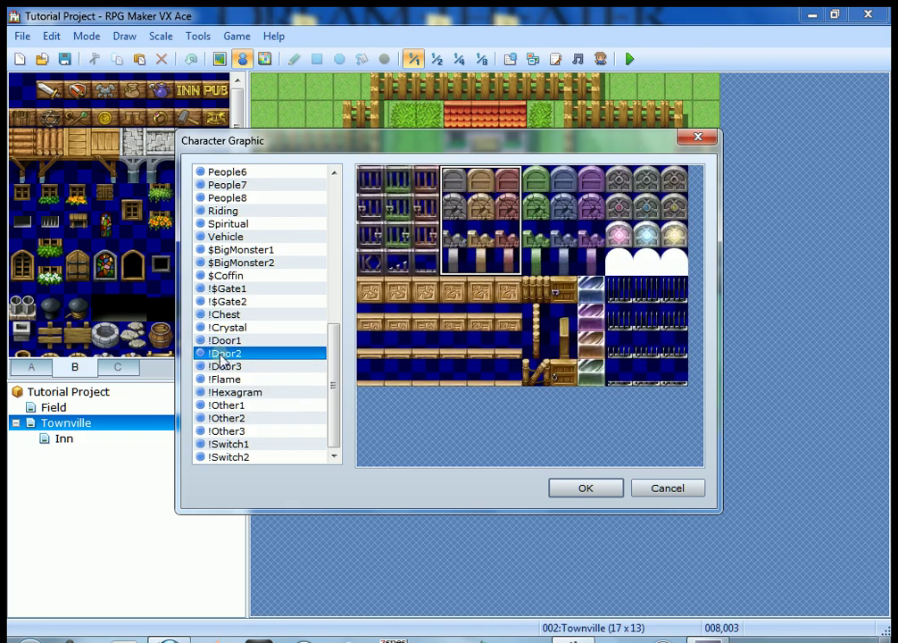
click(223, 365)
click(228, 342)
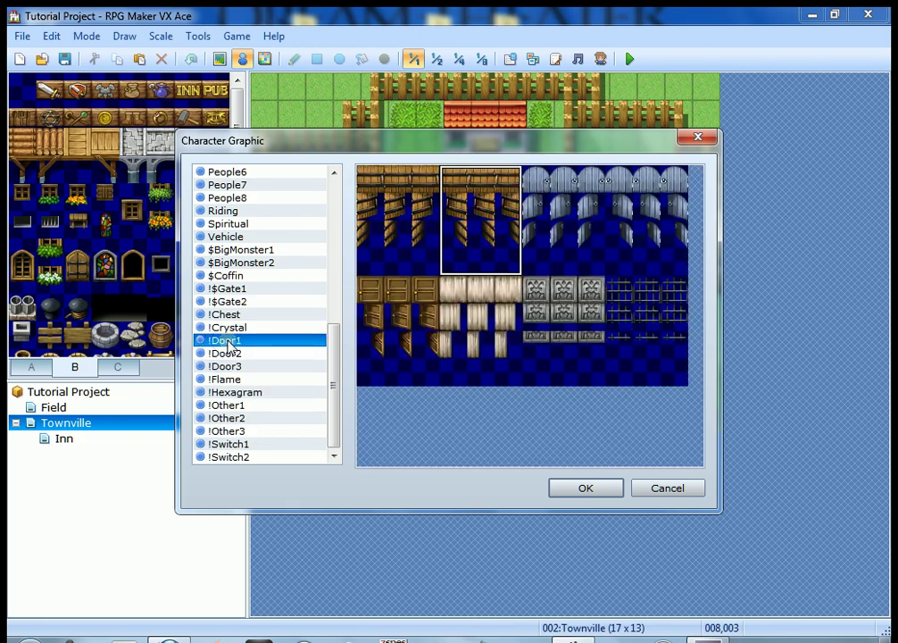
click(417, 233)
click(461, 230)
click(584, 489)
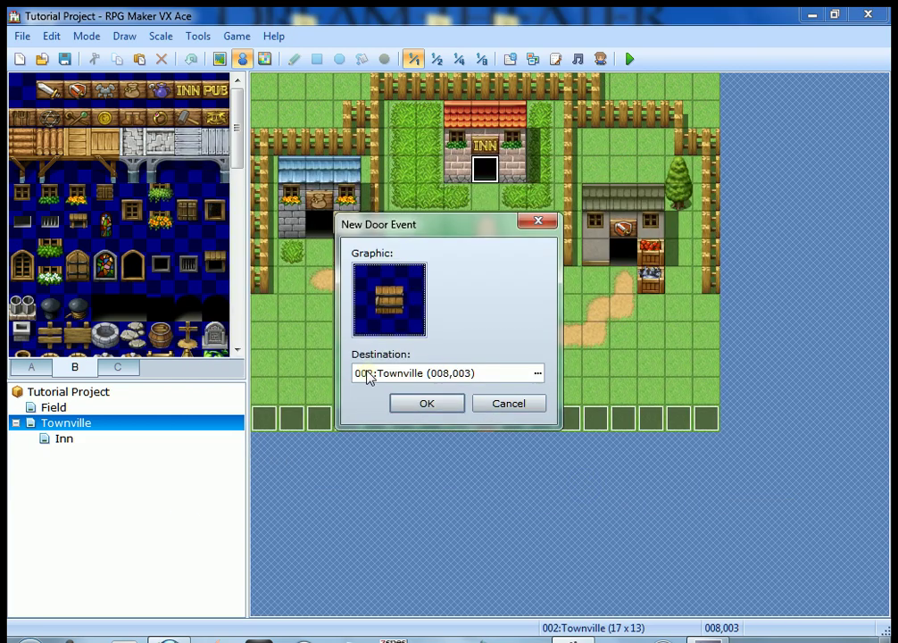
- Set the door's destination to the Inn at tile (003,012) and confirm the event
click(536, 377)
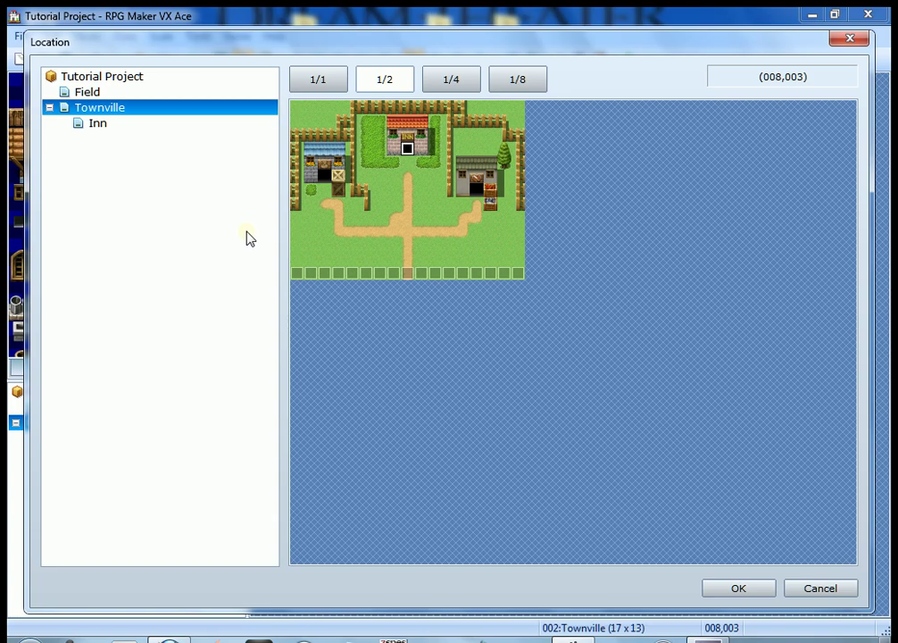
click(96, 125)
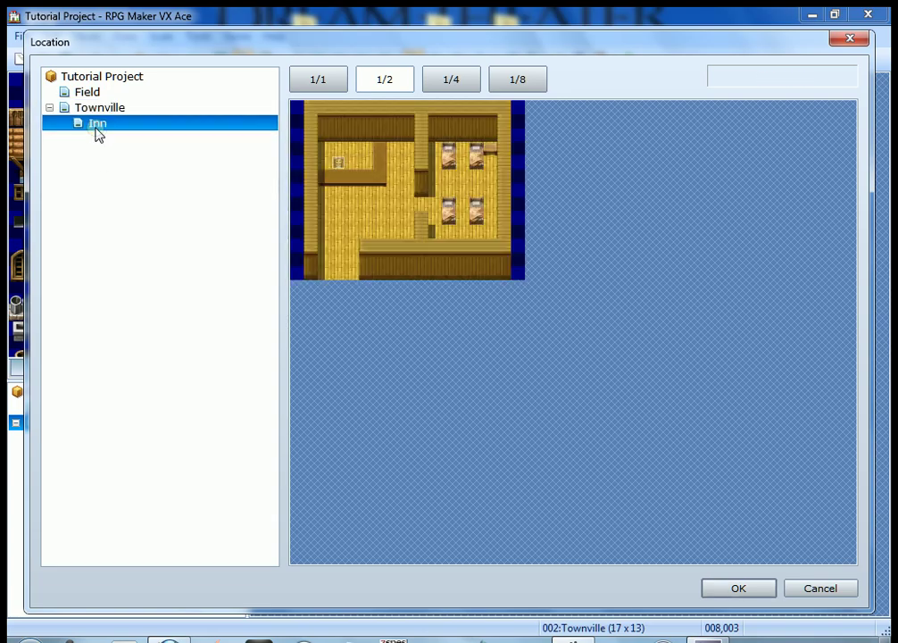
click(327, 89)
click(389, 454)
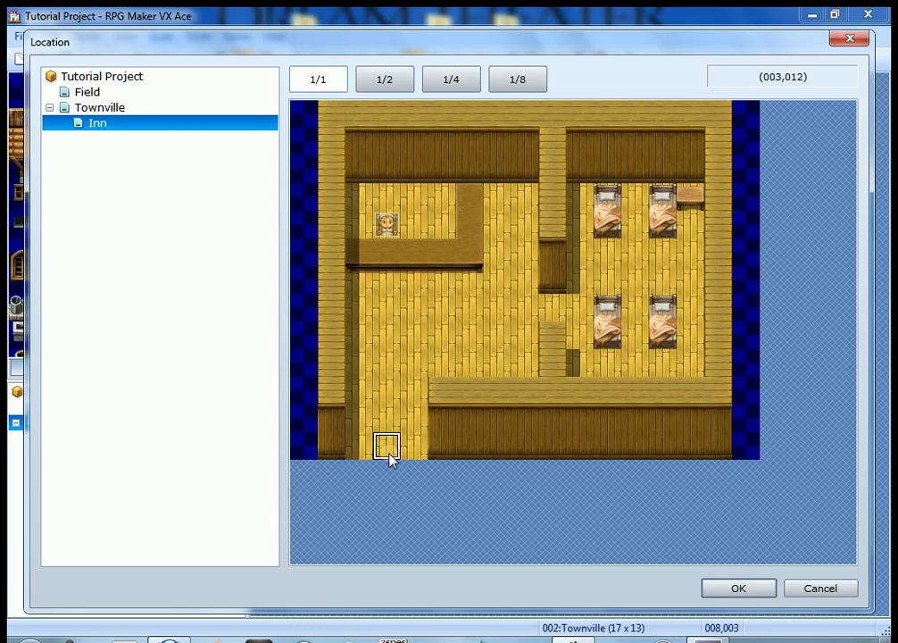
click(741, 590)
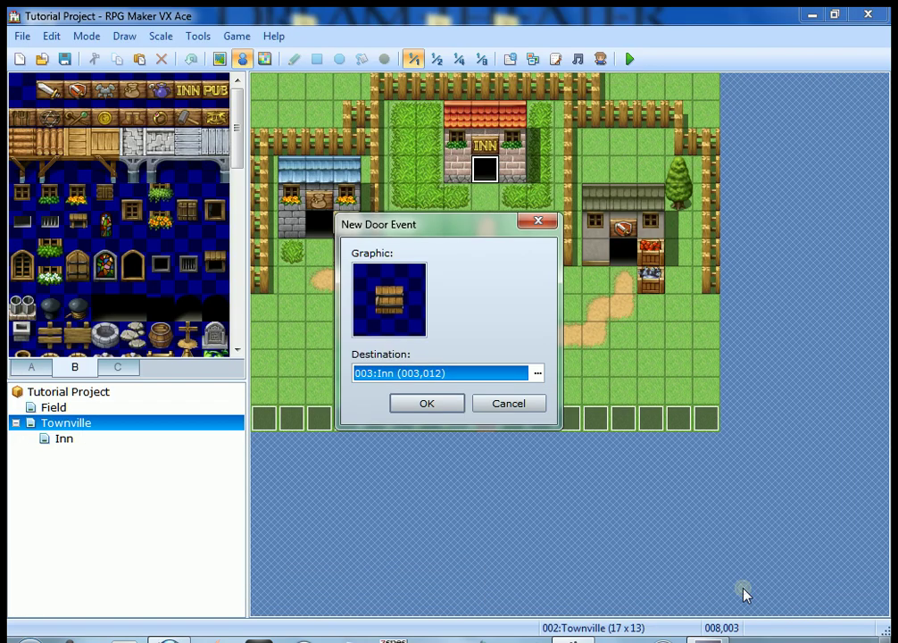
click(427, 404)
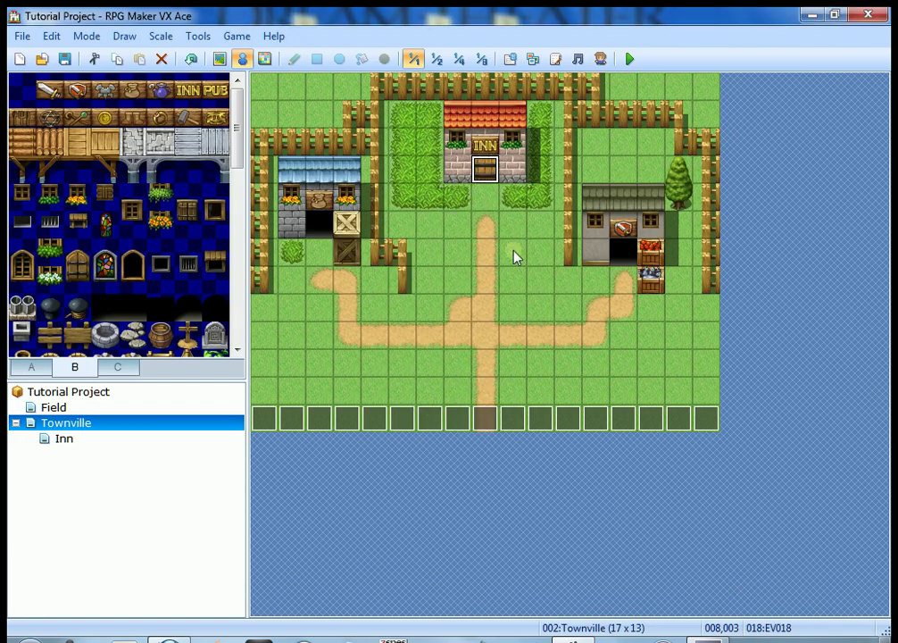
- Save the project, start a new game and walk the hero through the Inn door
click(629, 59)
click(359, 371)
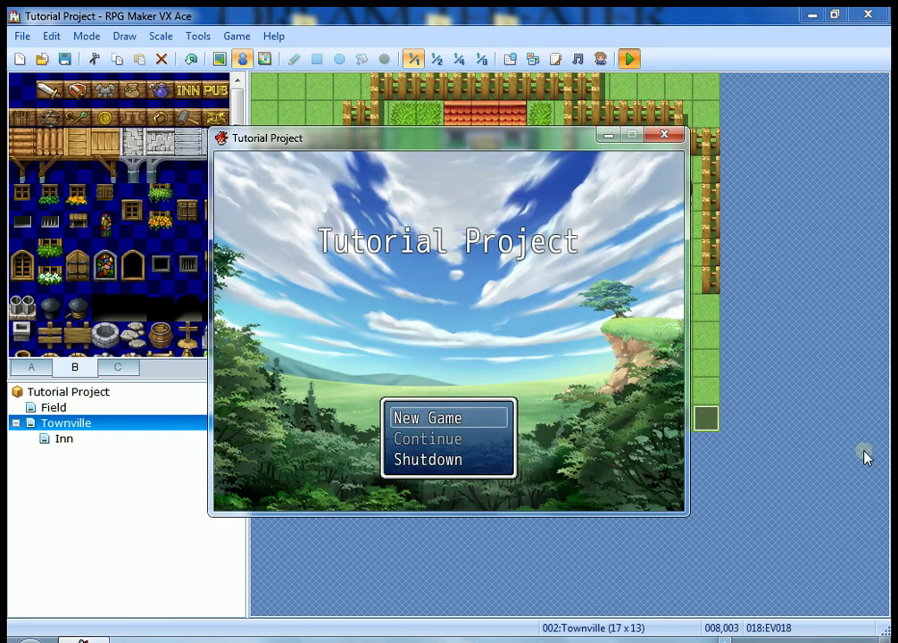
key(Return)
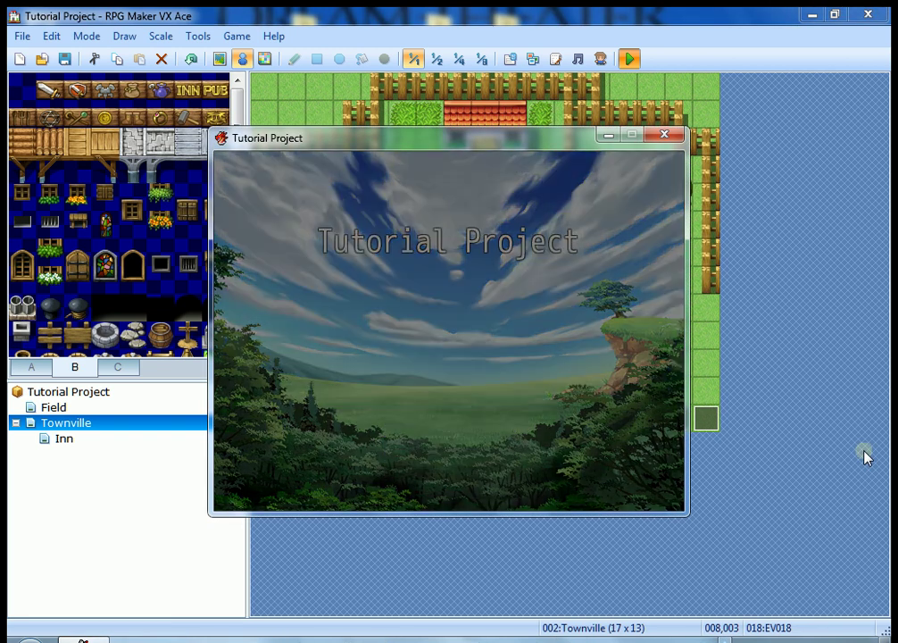
key(Up)
key(Right)
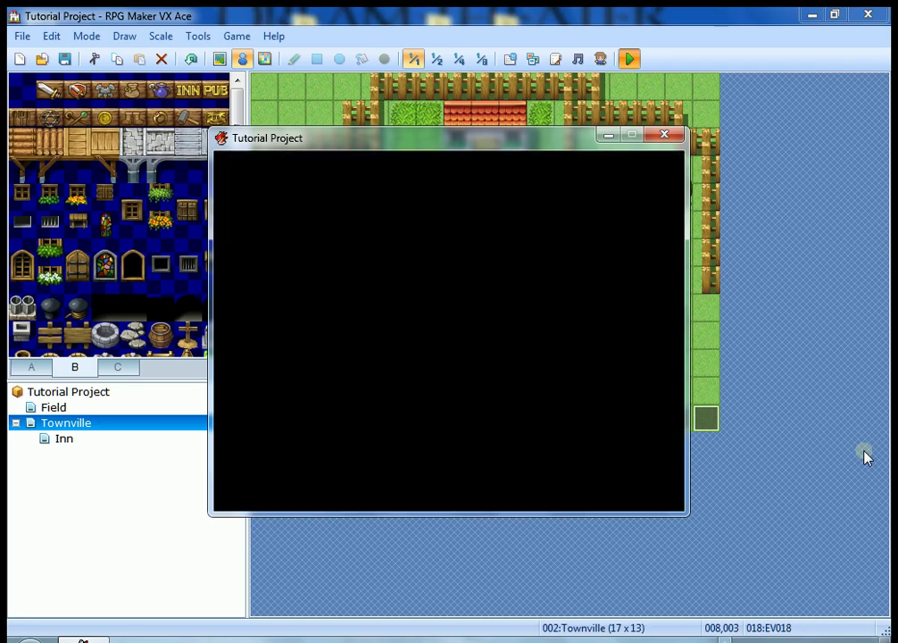
key(Up)
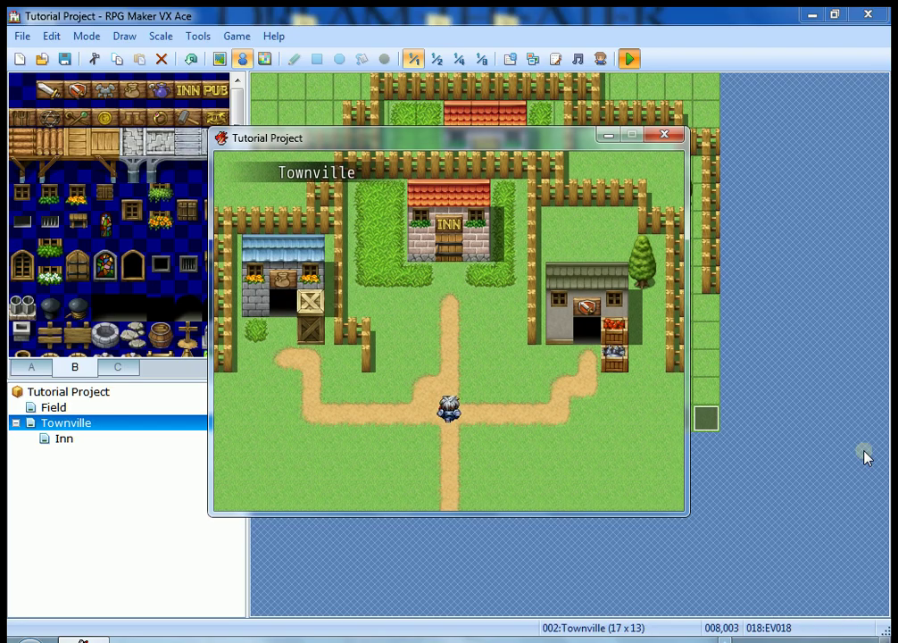
key(Up)
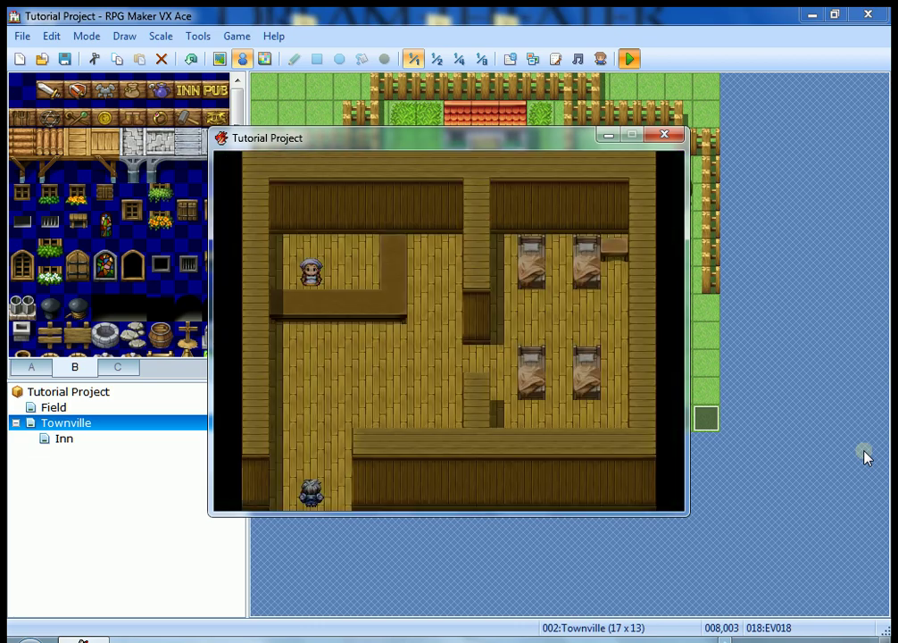
- Talk to the innkeeper, accept staying the night, walk around, then close the playtest
key(Up)
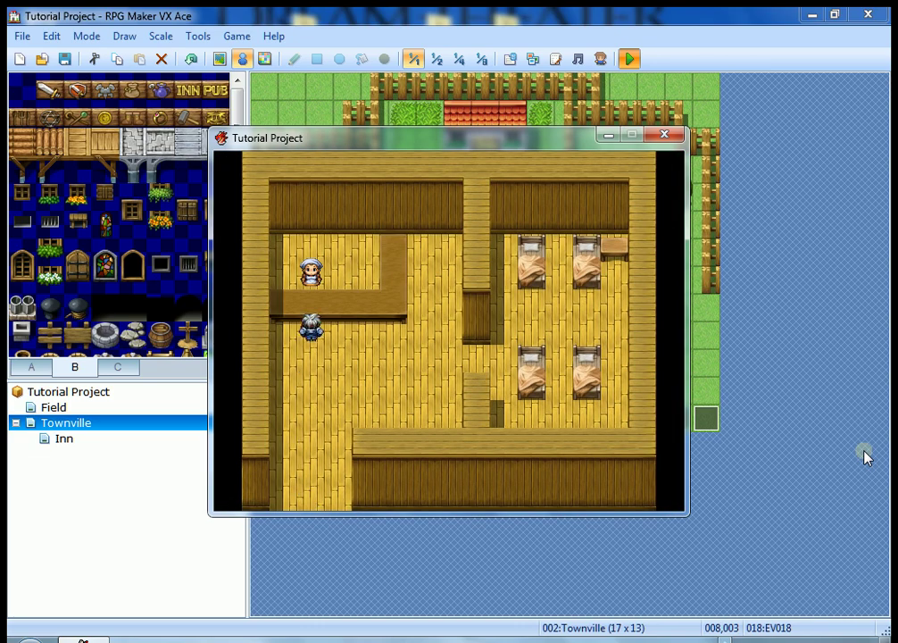
key(Return)
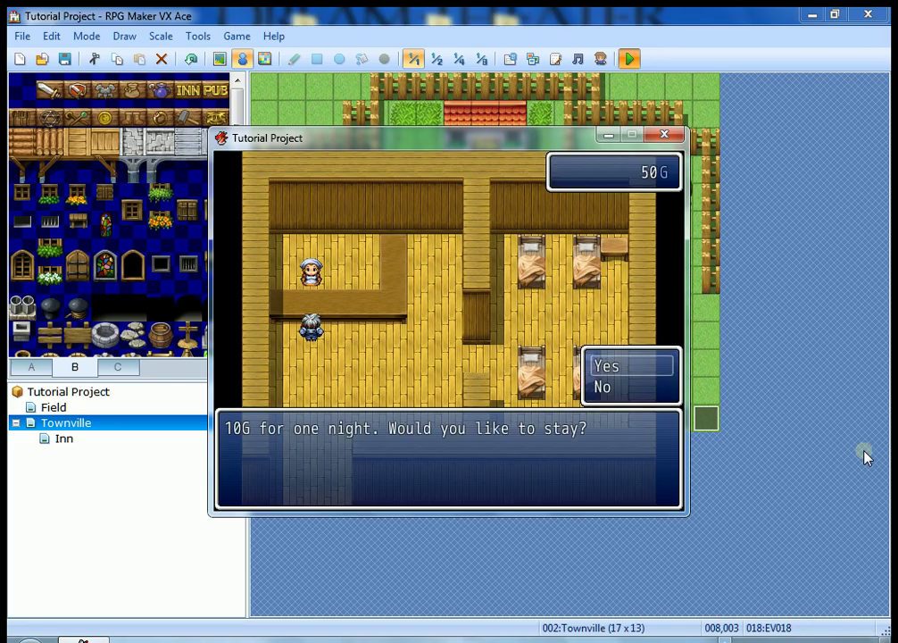
key(Return)
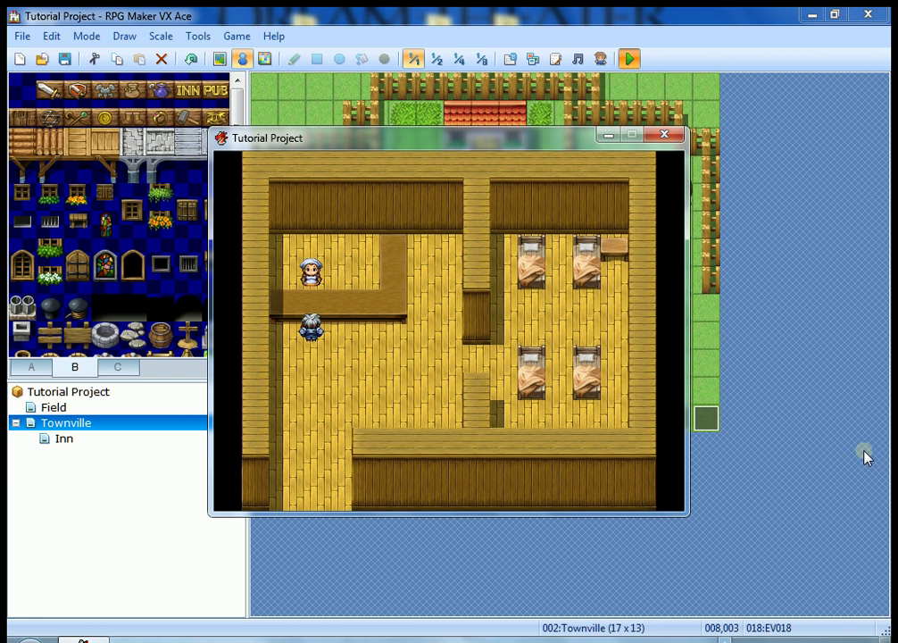
key(Right)
key(Right)
key(Down)
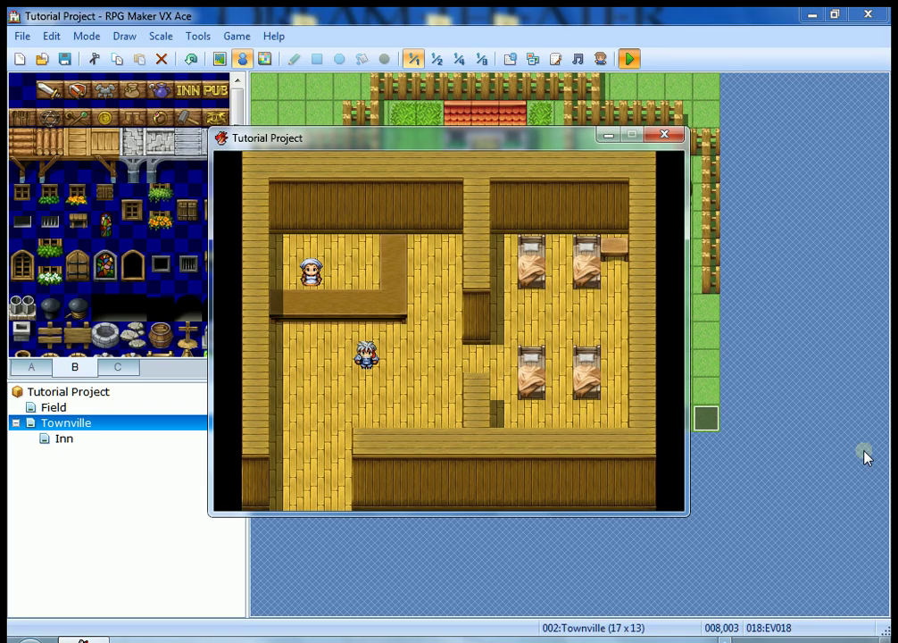
click(664, 135)
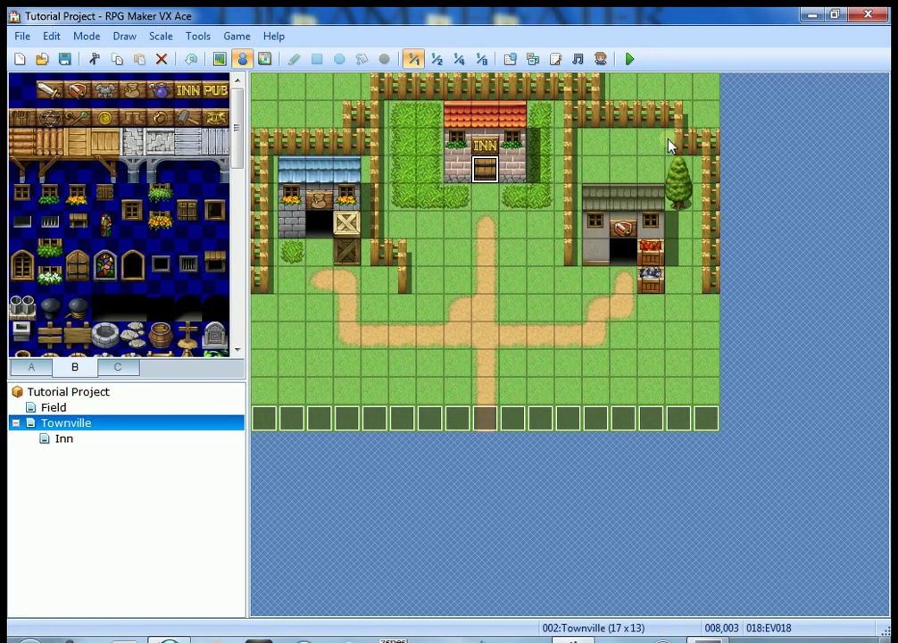
- On the Inn map, start a quick transfer event on exit tile 003,012
click(71, 444)
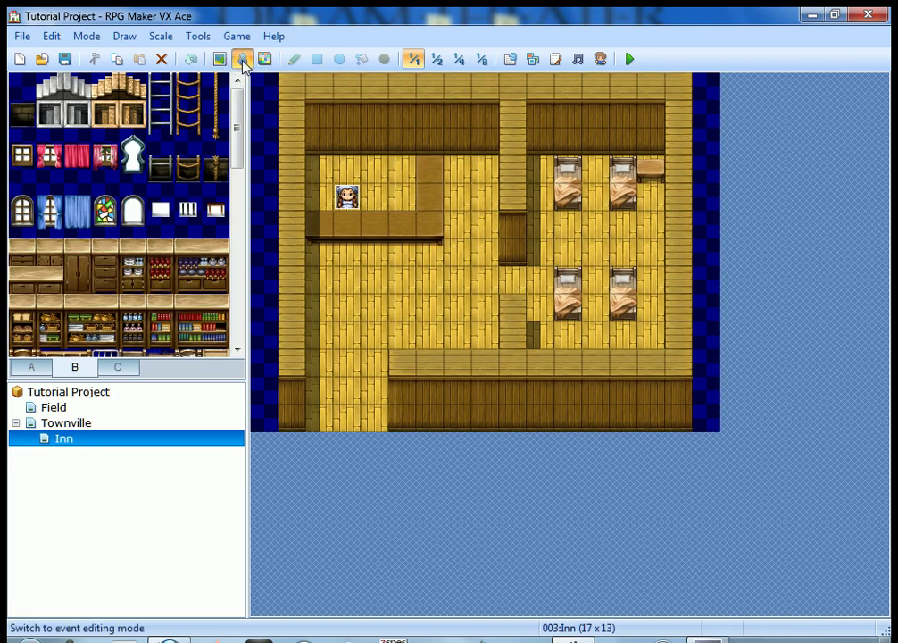
click(347, 419)
right_click(347, 419)
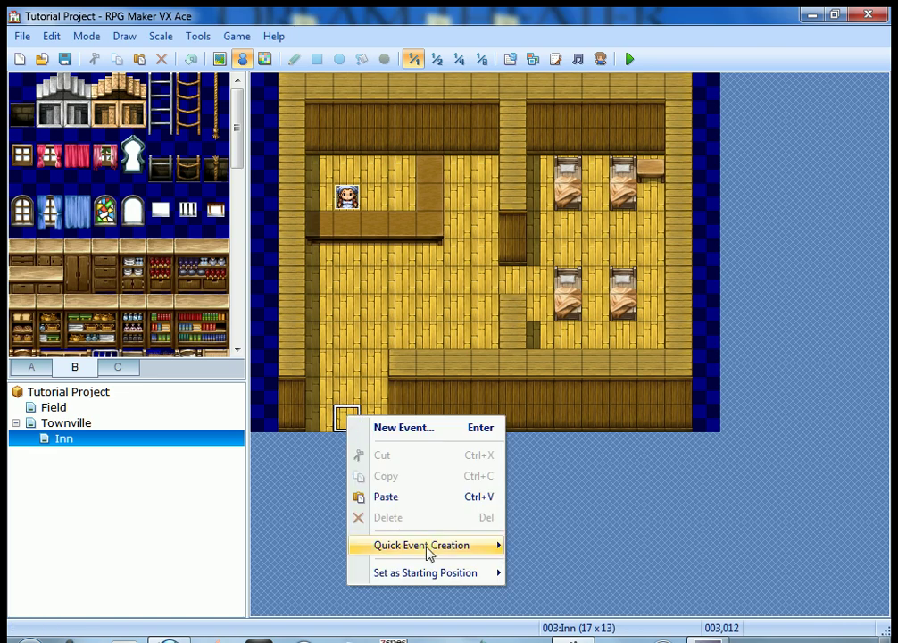
mouse_move(434, 559)
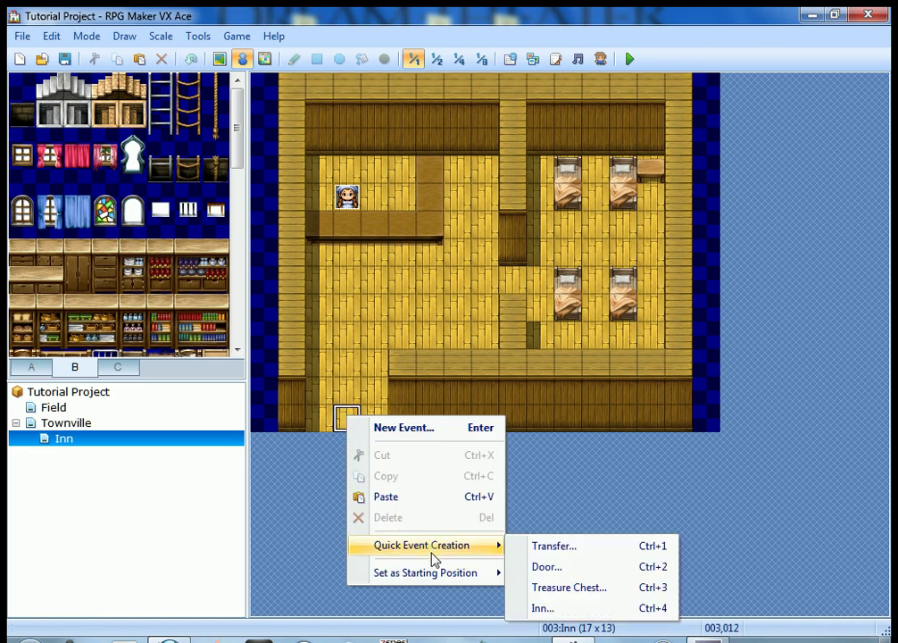
click(547, 546)
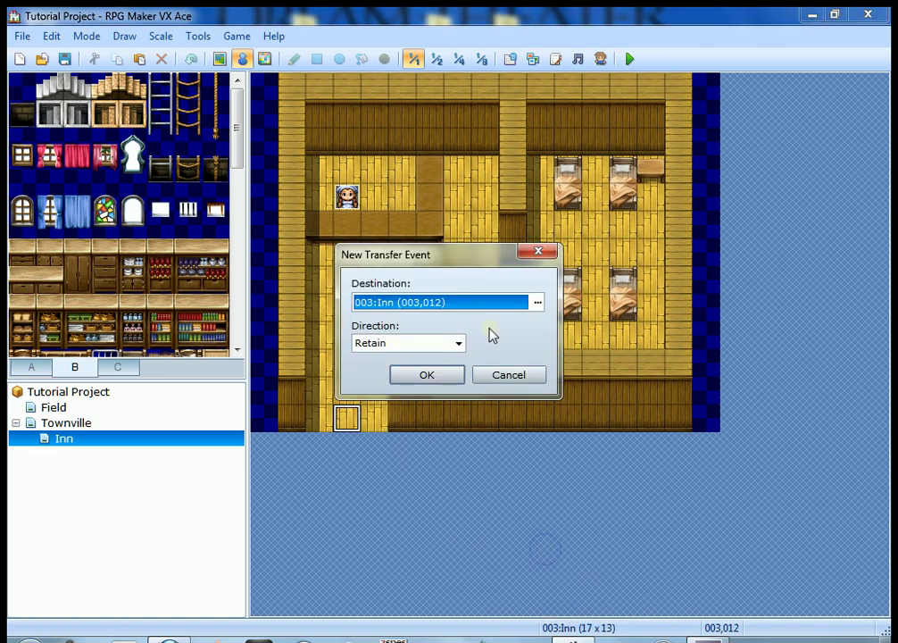
- Set the transfer destination to Townville (008,004) with the player facing Down
click(537, 303)
click(110, 108)
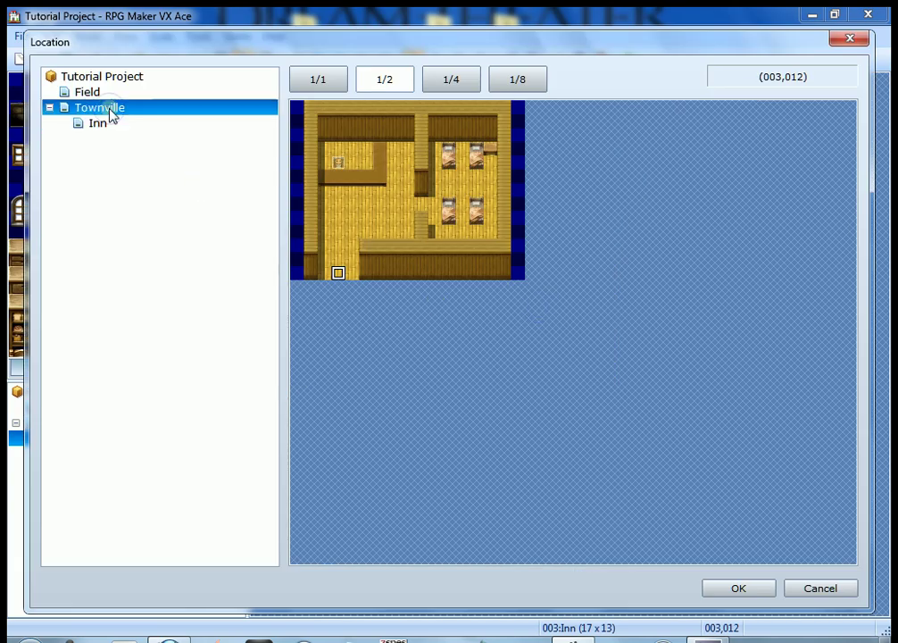
click(313, 81)
click(525, 228)
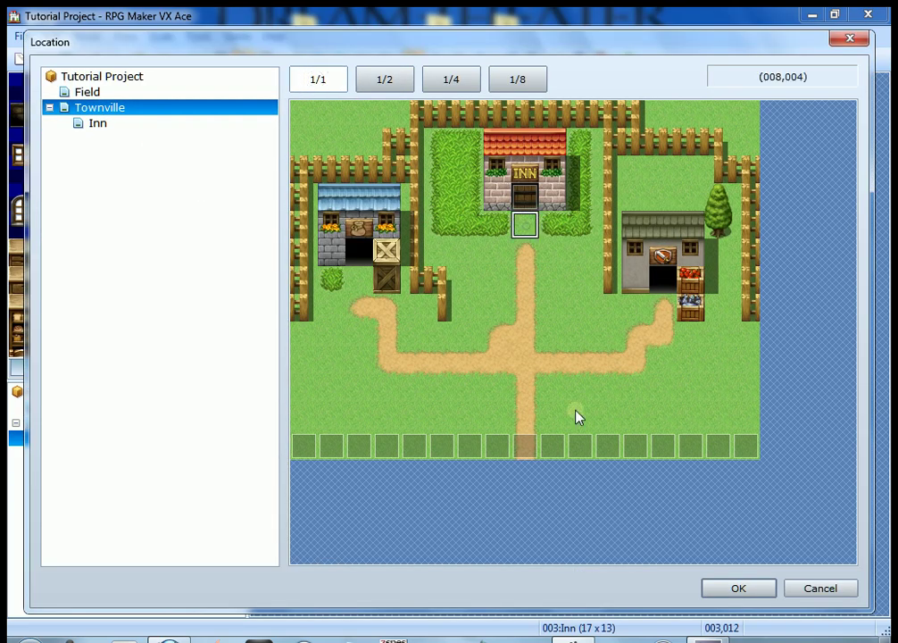
click(738, 592)
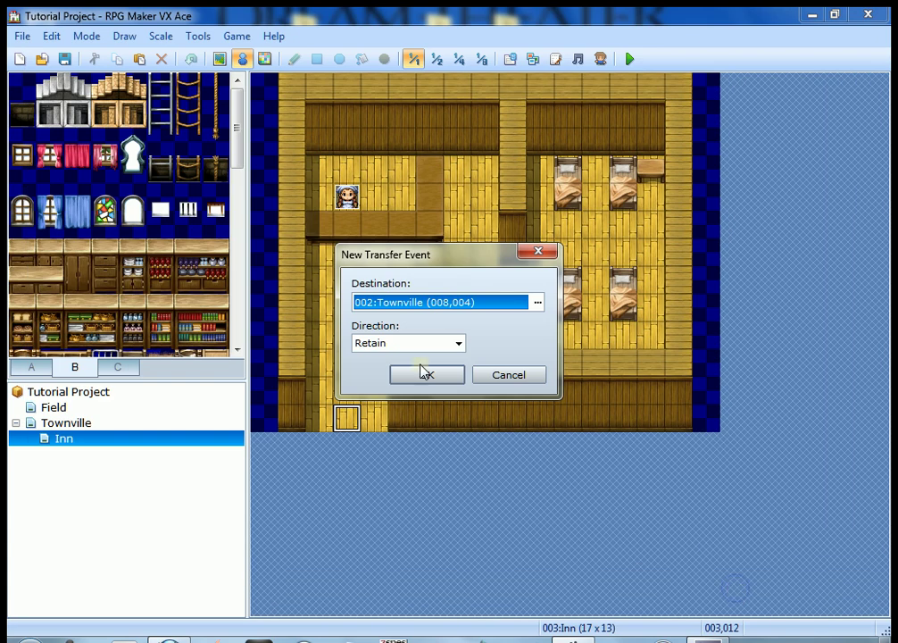
click(458, 346)
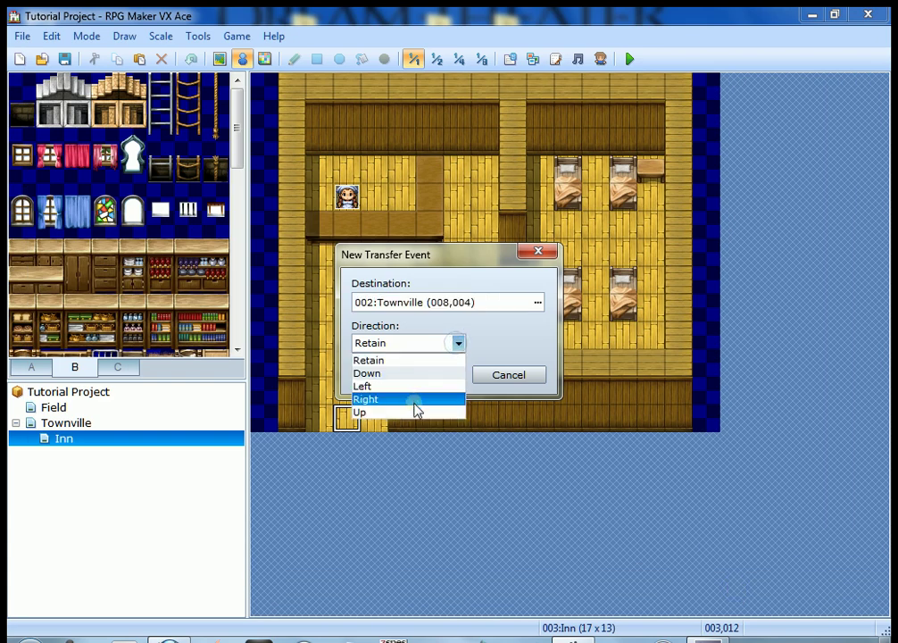
click(416, 373)
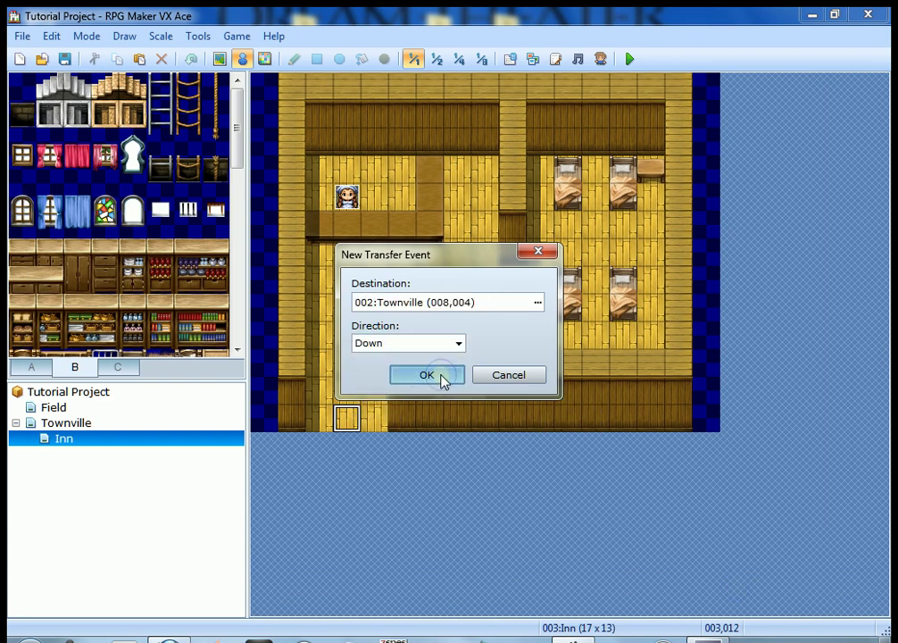
click(441, 379)
- Copy the transfer event onto the neighbouring exit tiles 004,012 and 002,012
right_click(353, 427)
click(404, 488)
click(377, 424)
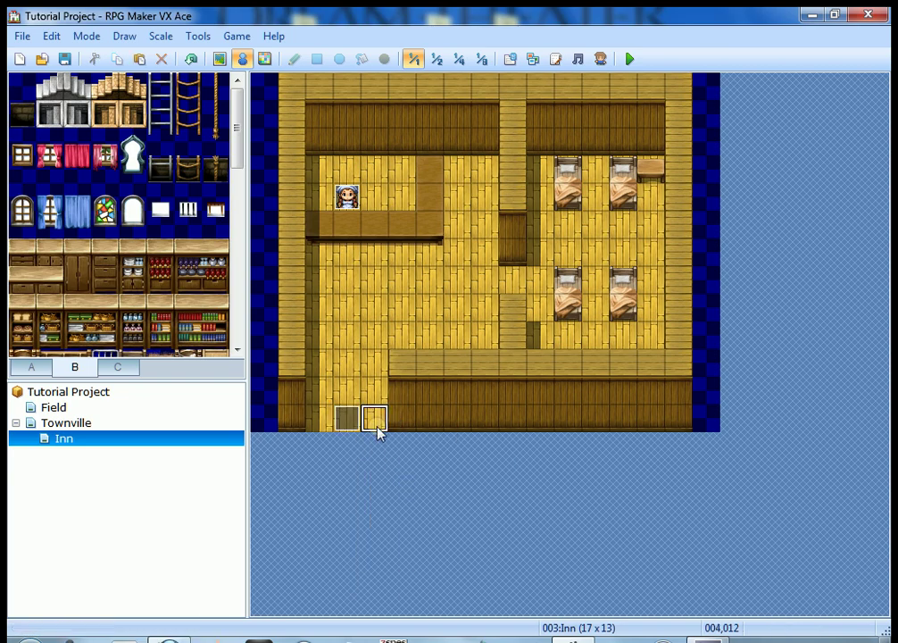
key(ctrl+v)
click(314, 429)
key(ctrl+v)
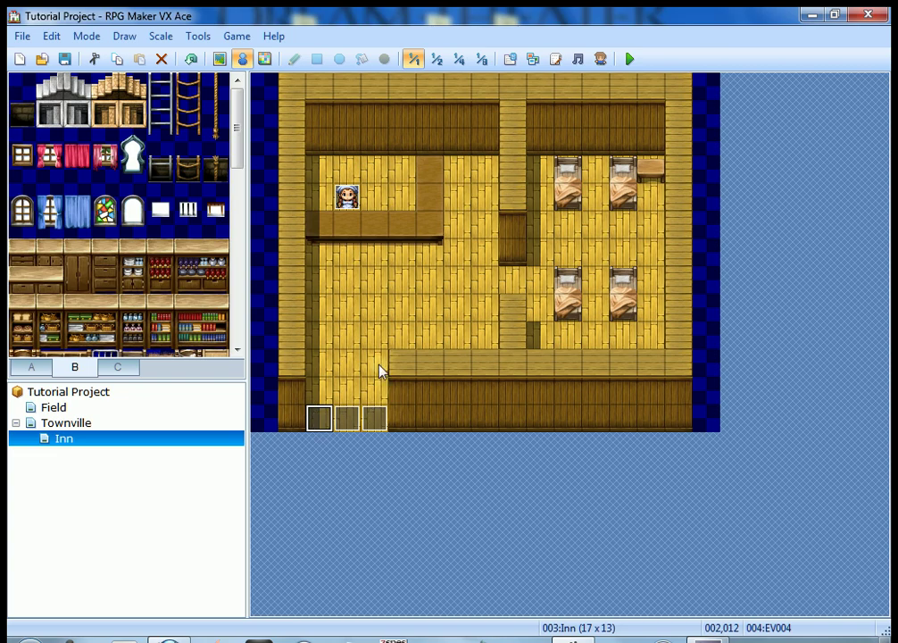
- Save, start a new game, walk into the Inn and back out to Townville, then close the test
click(634, 60)
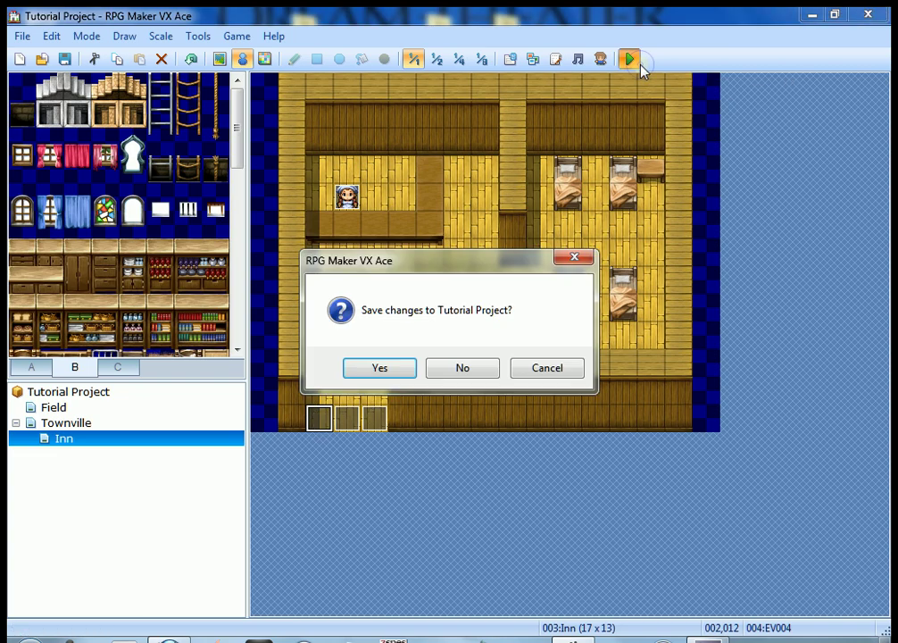
click(406, 373)
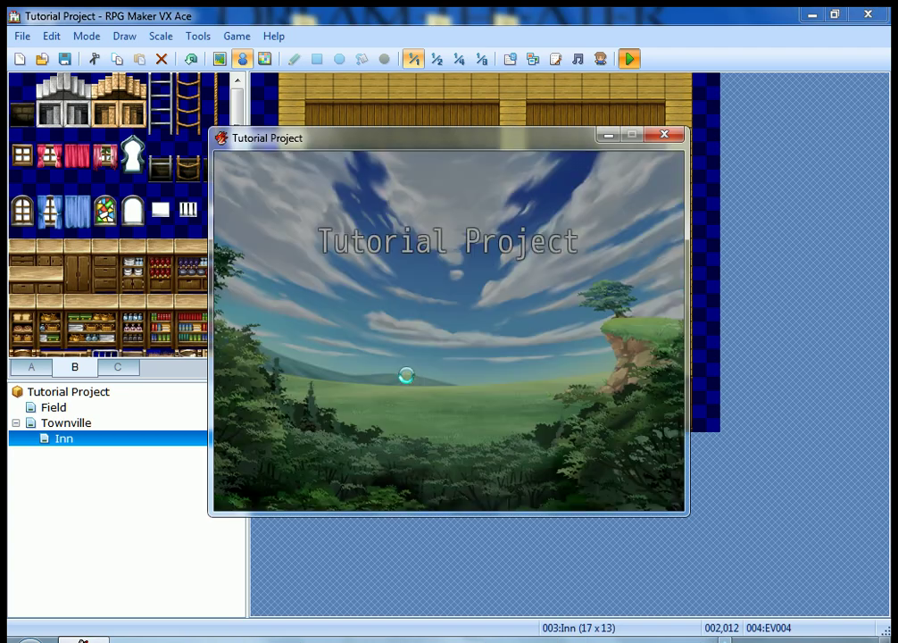
key(Return)
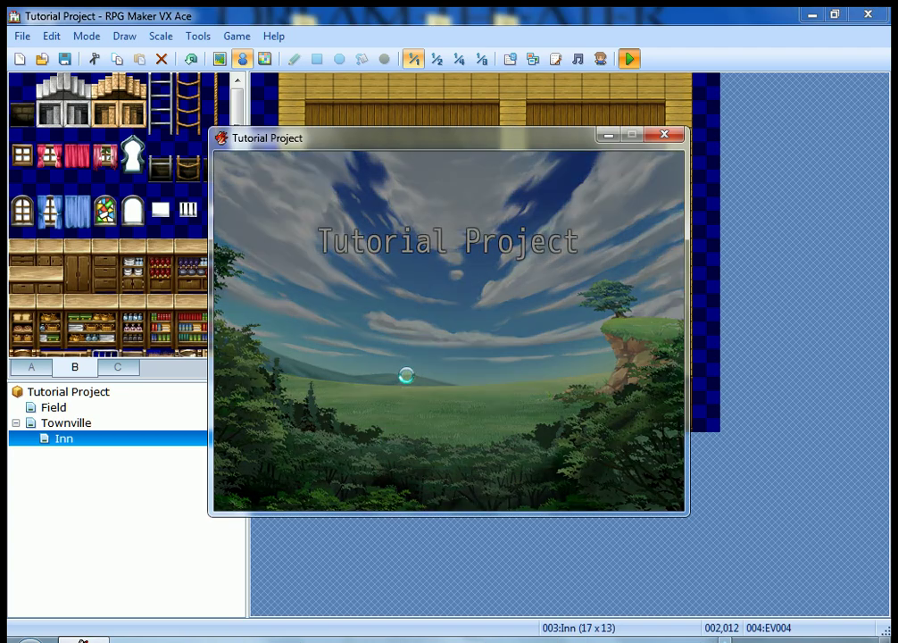
key(Up)
key(Right)
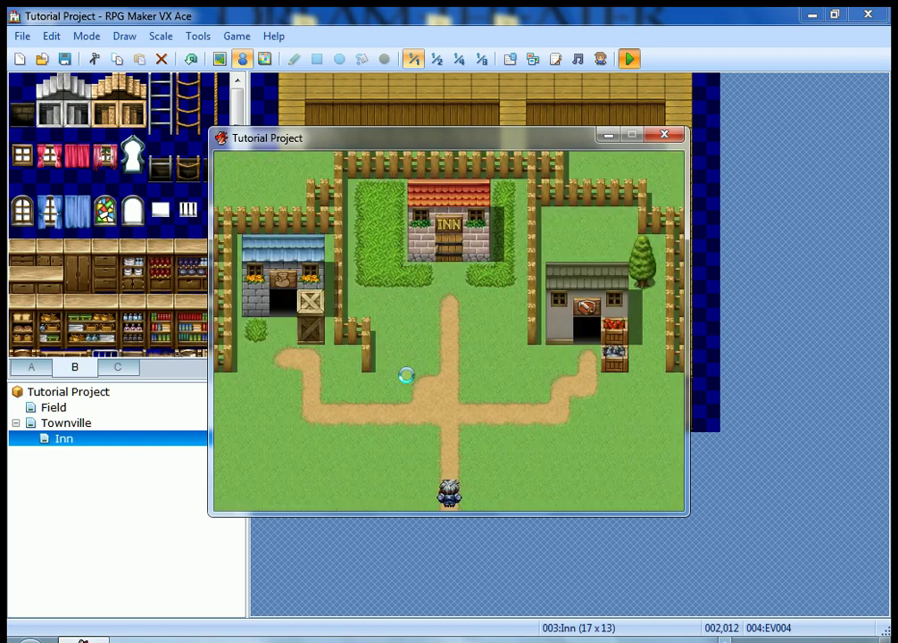
key(Up)
key(Up)
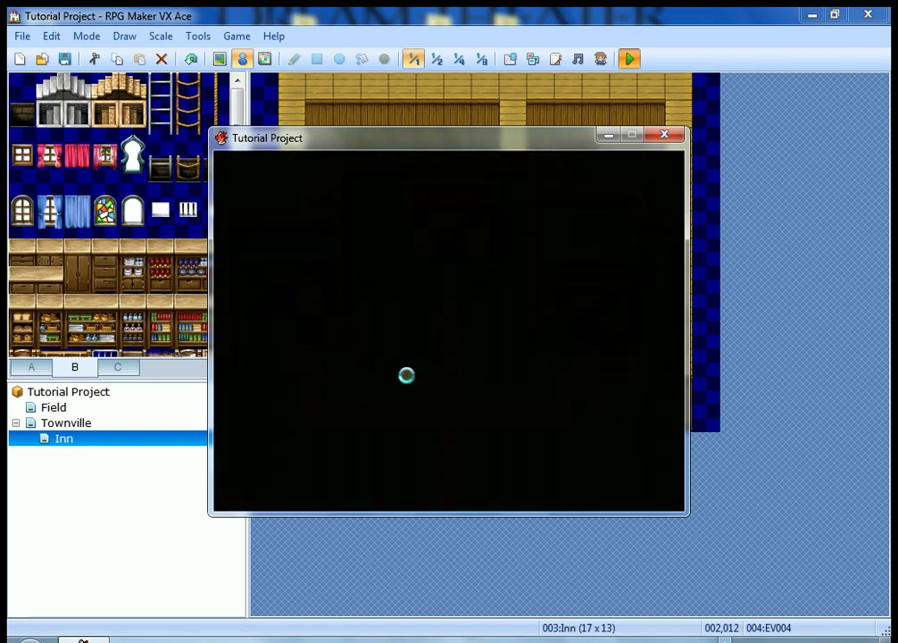
key(Up)
key(Up)
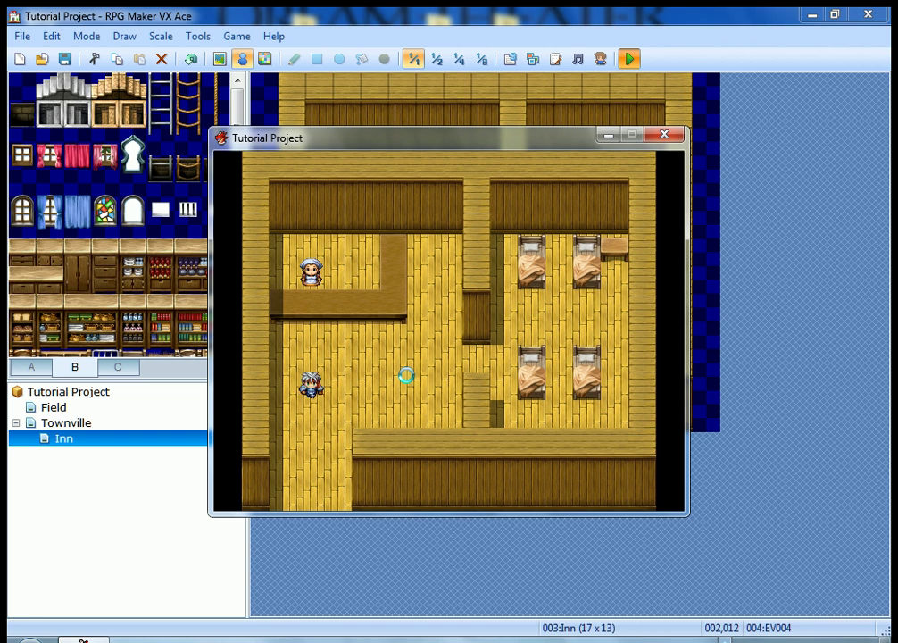
key(Down)
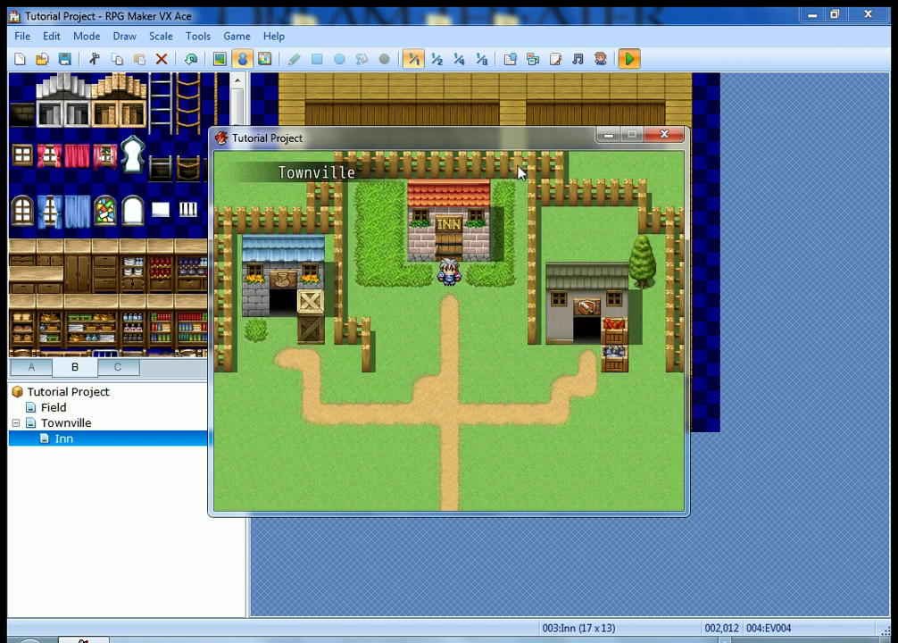
click(664, 135)
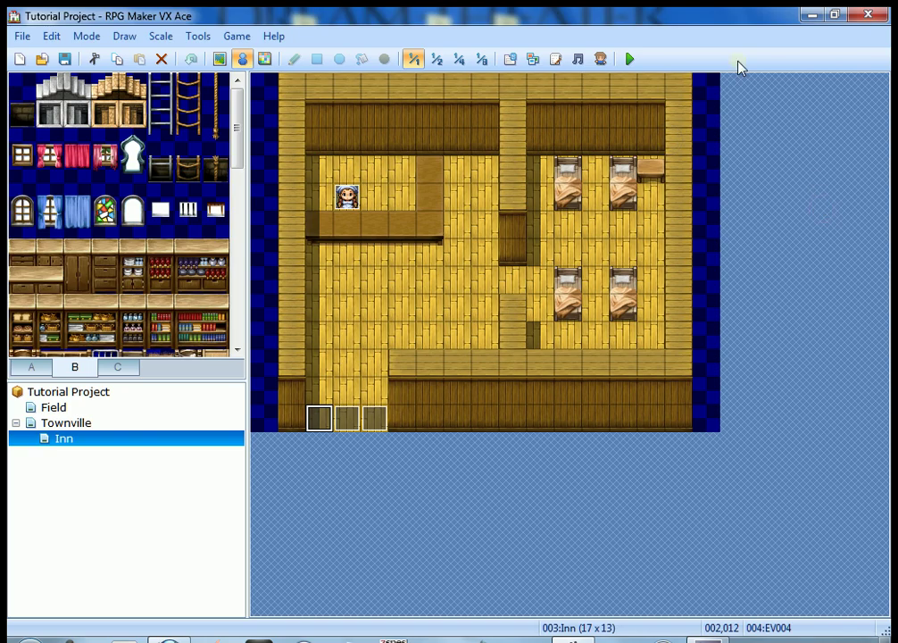